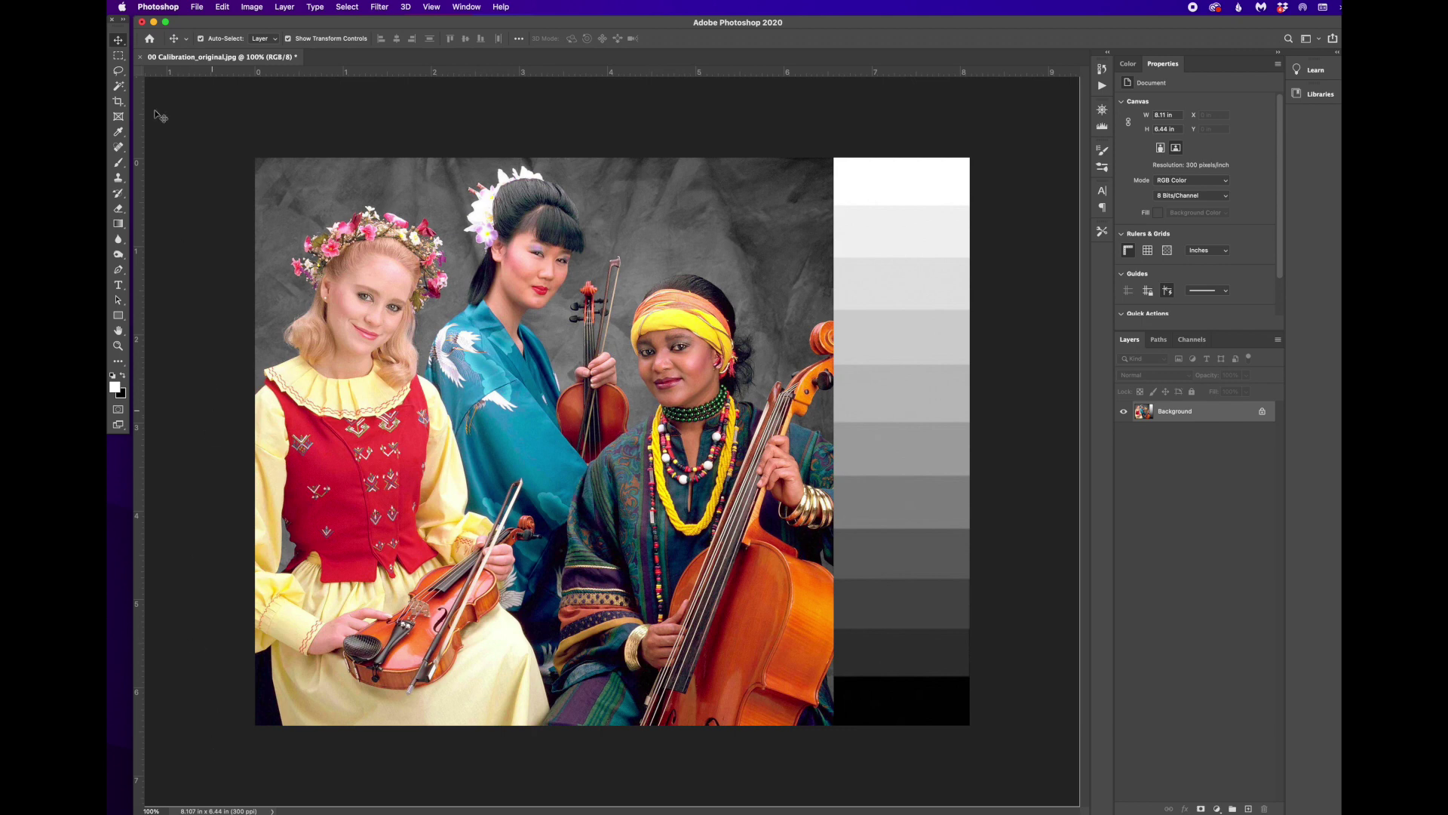
- Open Image Size for the 2432 × 1932 px photo and enlarge the dialog for a bigger preview
{"action": "left_click", "coordinate": [253, 7]}
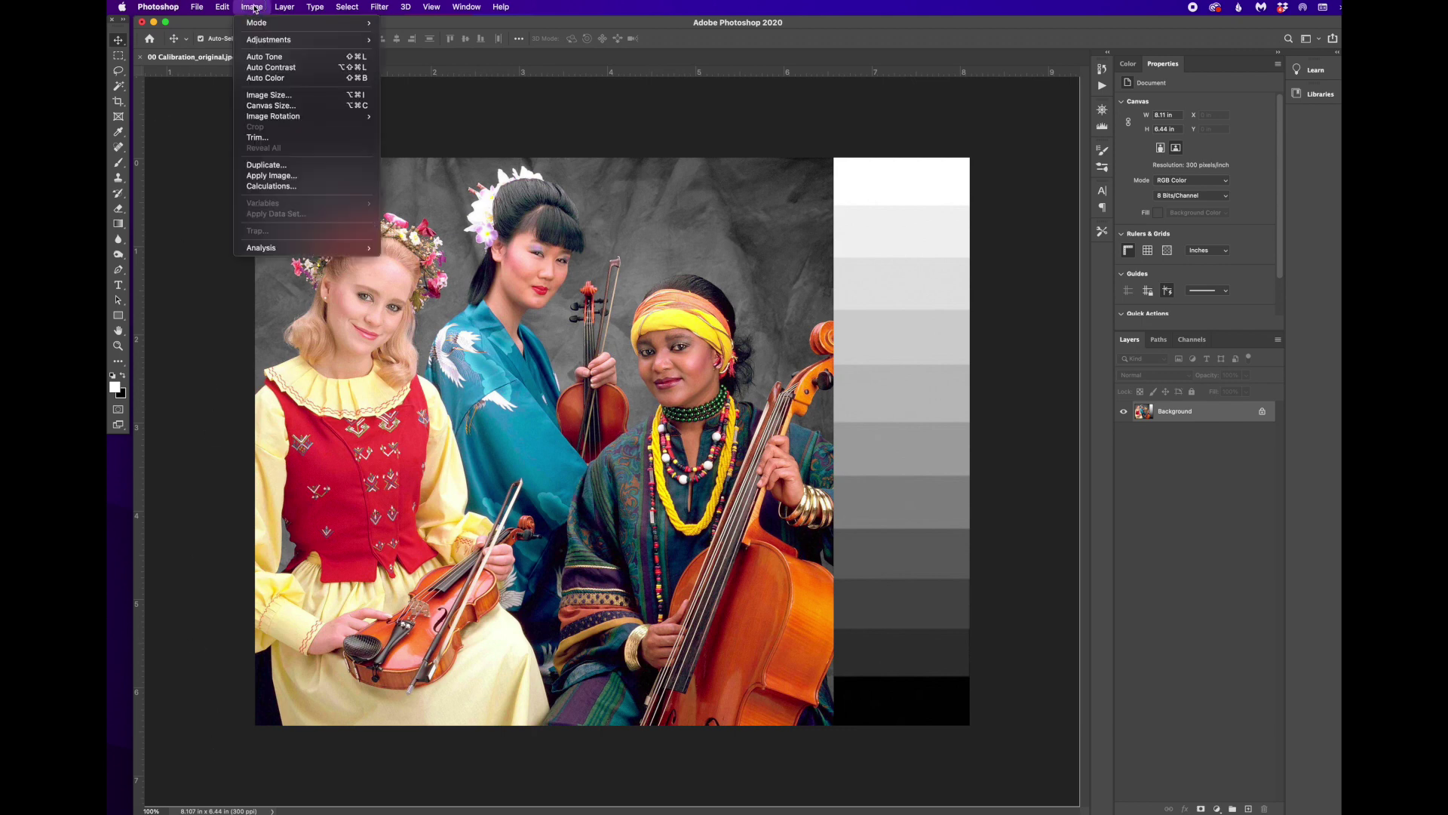
{"action": "left_click", "coordinate": [276, 96]}
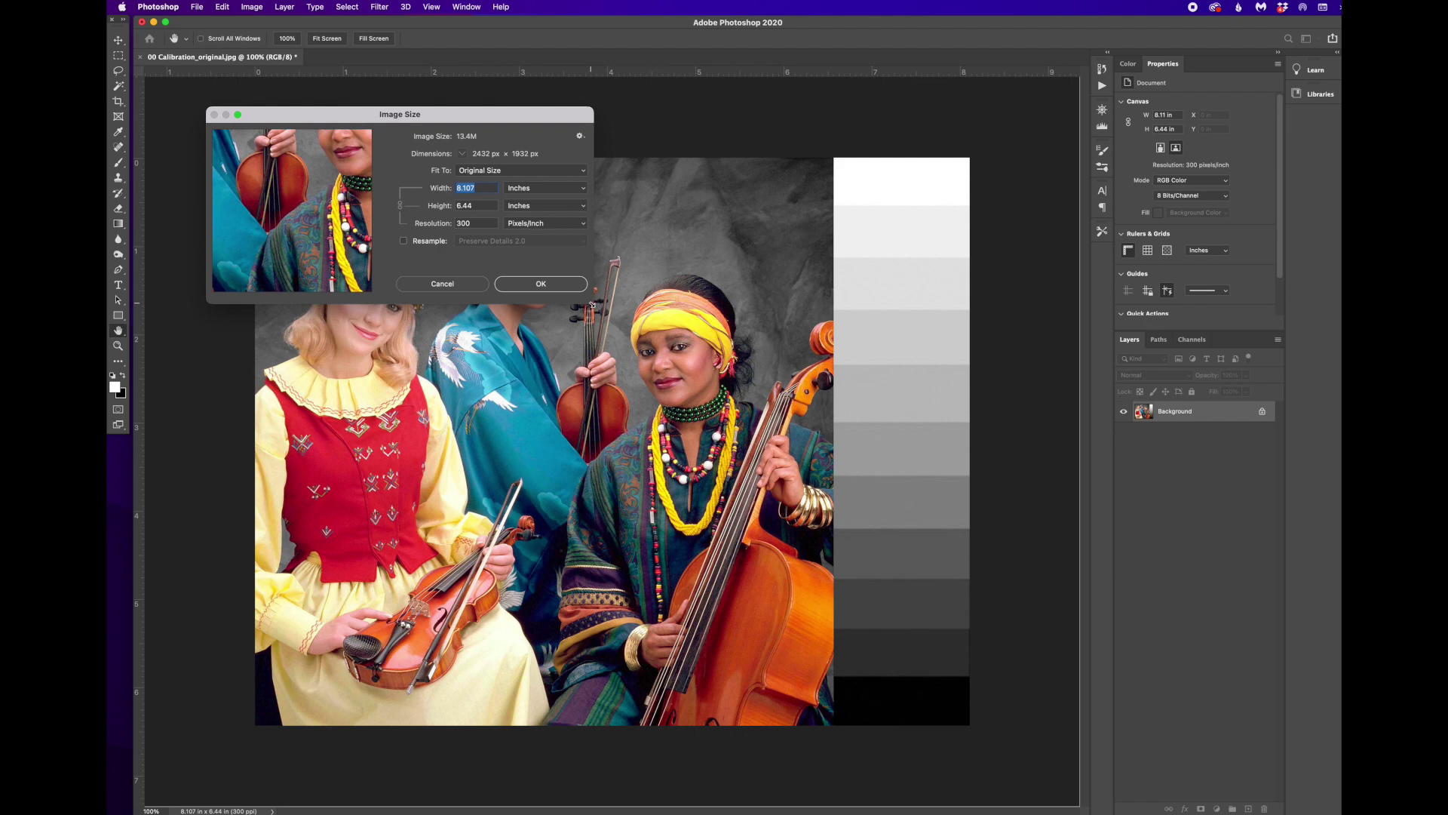
{"action": "left_click_drag", "start_coordinate": [592, 304], "coordinate": [665, 365]}
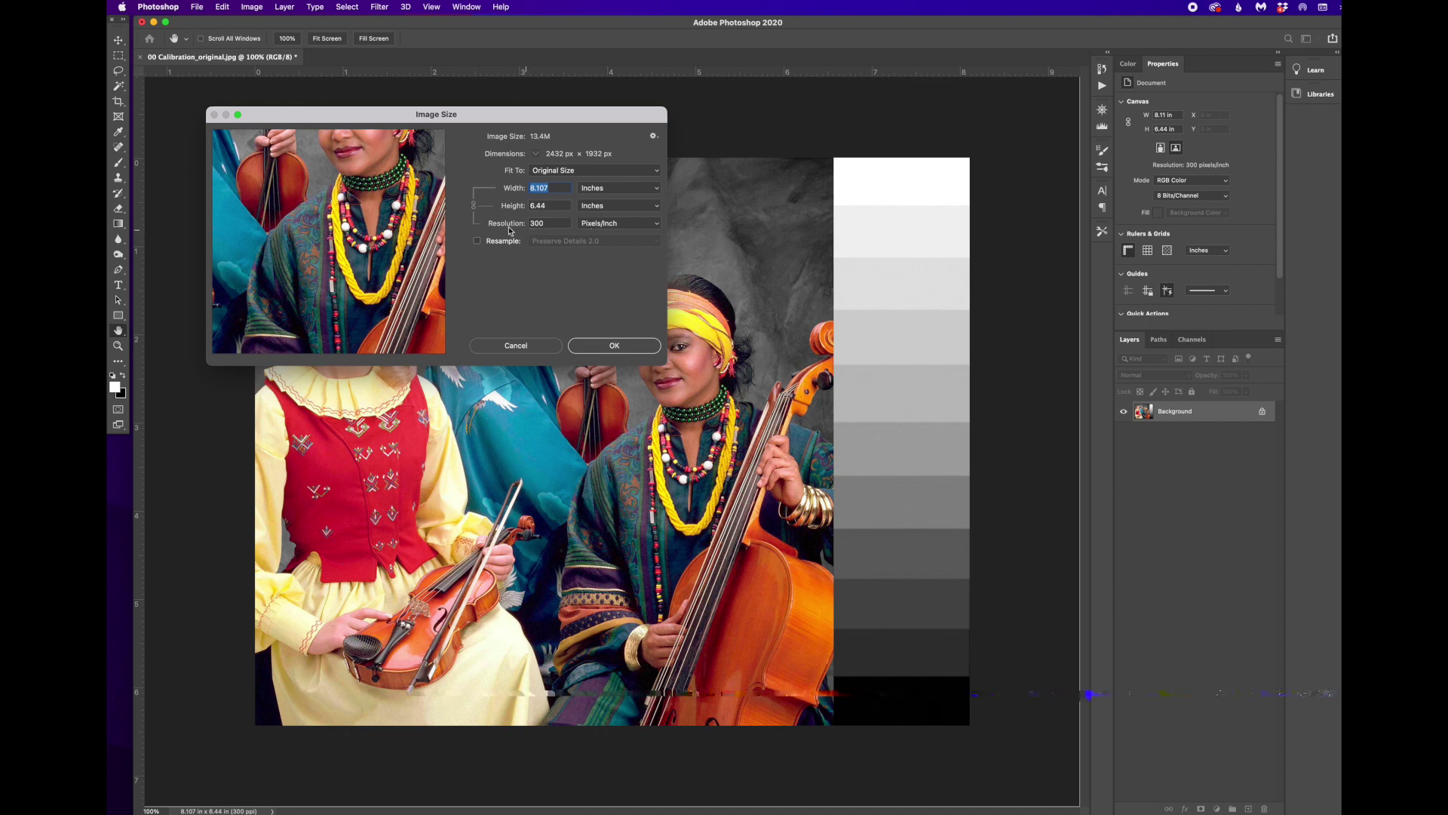
{"action": "left_click", "coordinate": [617, 190]}
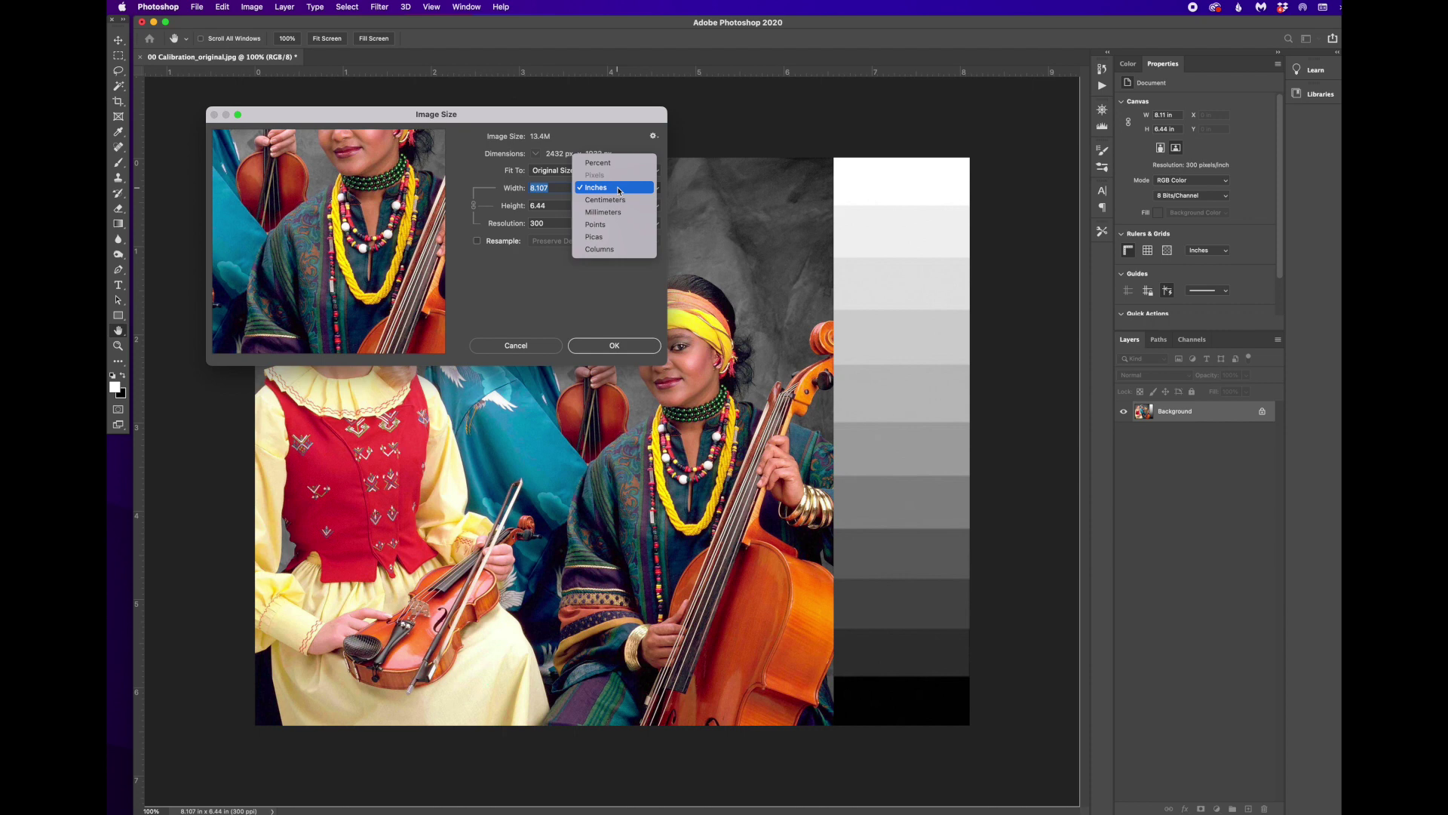
{"action": "left_click", "coordinate": [616, 189]}
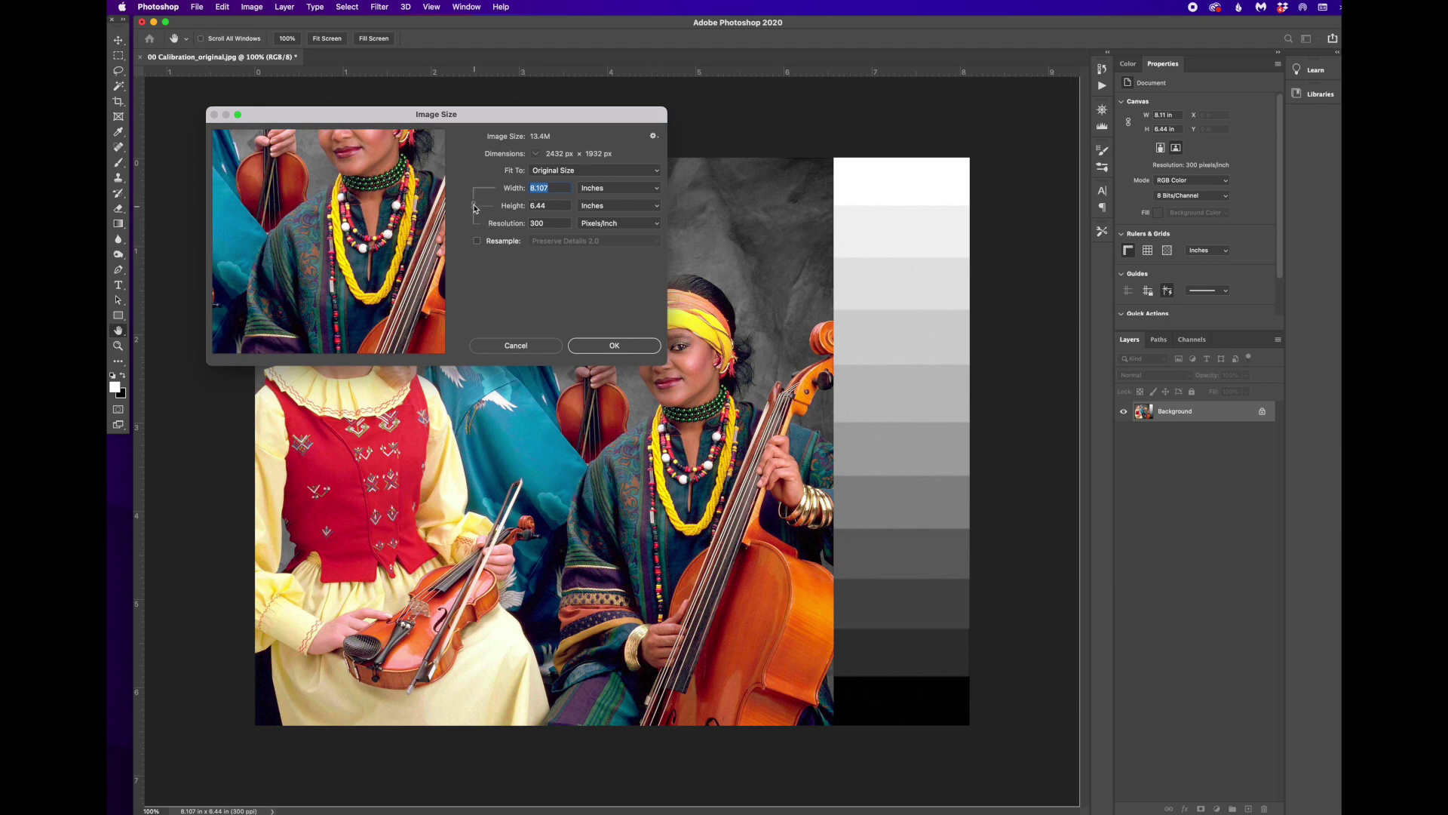
{"action": "left_click", "coordinate": [477, 242]}
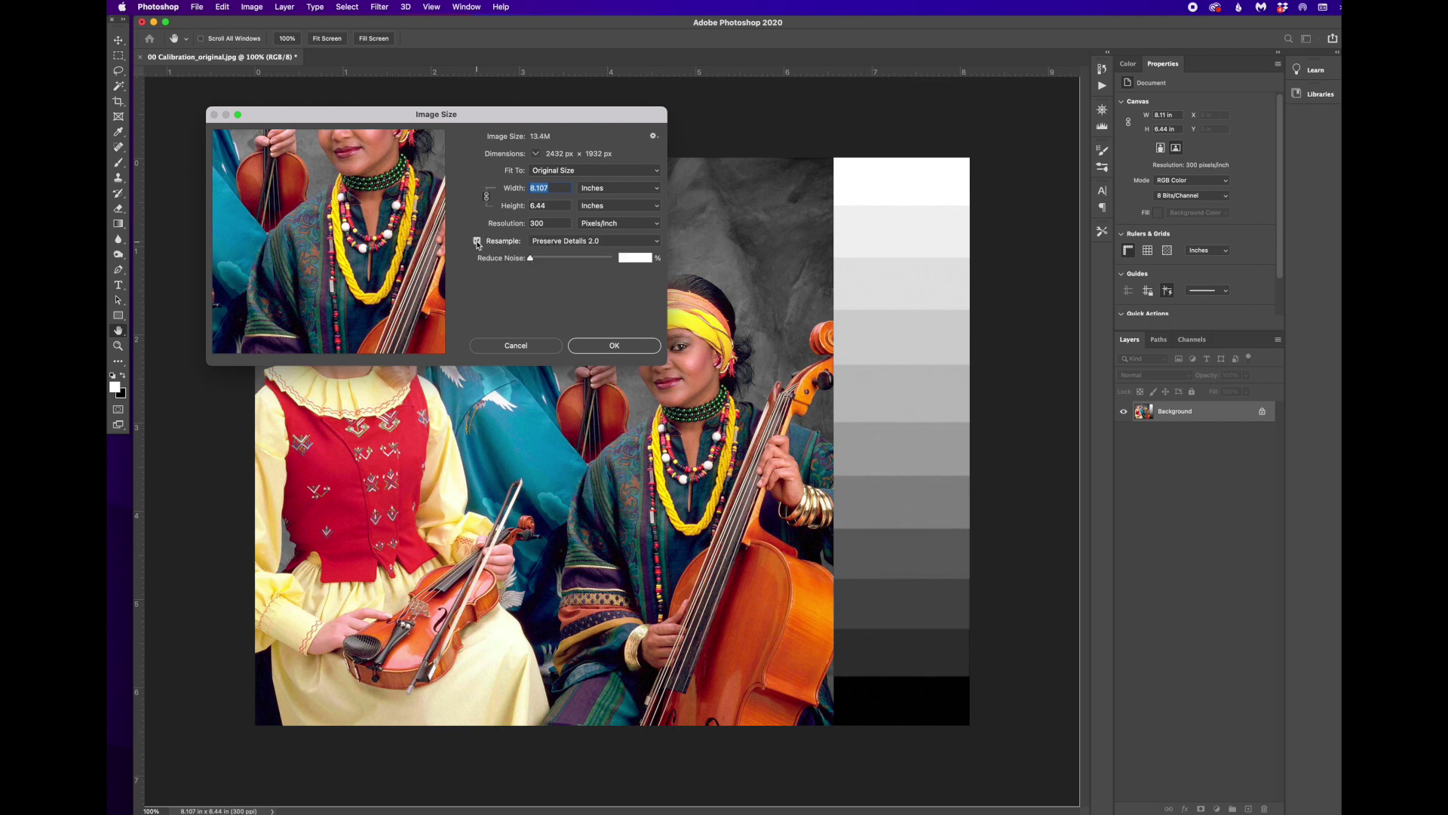
{"action": "left_click", "coordinate": [487, 197]}
{"action": "left_click", "coordinate": [487, 196]}
{"action": "left_click", "coordinate": [477, 243]}
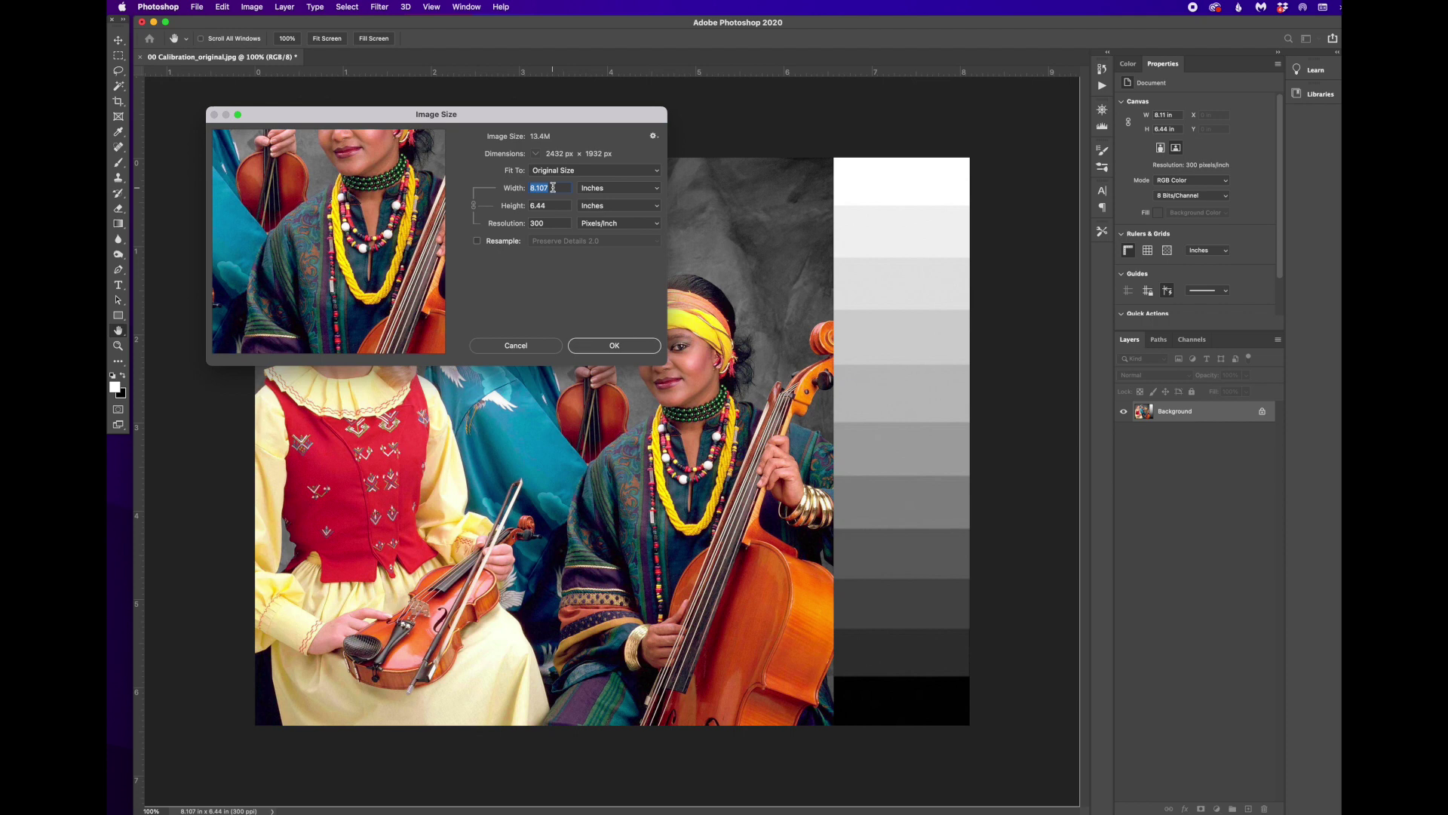
- With Resample off, set Width to 16 and Height to 10.5 inches, giving 184 pixels/inch
{"action": "type", "text": "16"}
{"action": "double_click", "coordinate": [555, 206]}
{"action": "type", "text": "10.5"}
{"action": "mouse_move", "coordinate": [362, 230]}
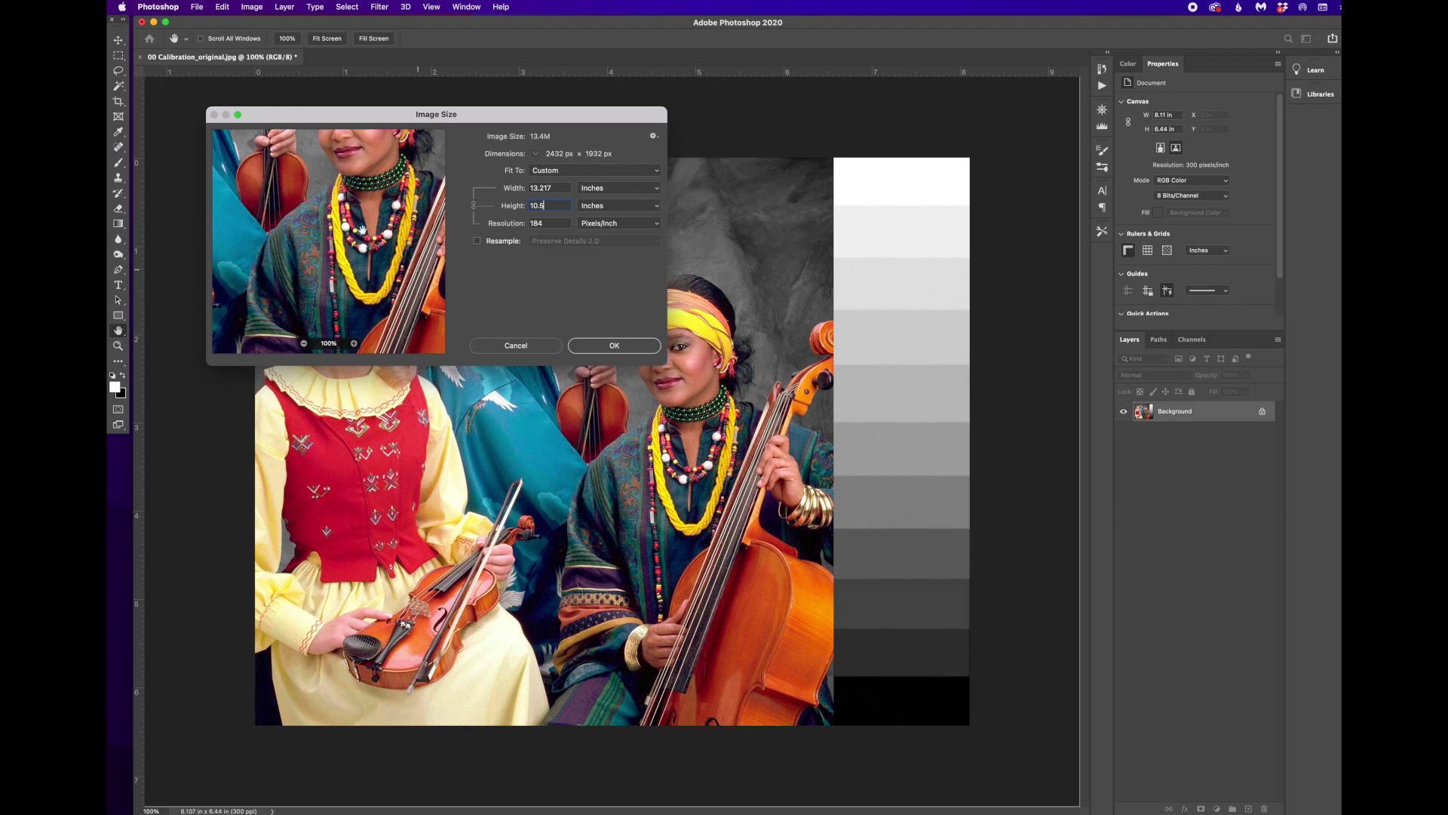
{"action": "left_click", "coordinate": [354, 344]}
{"action": "left_click", "coordinate": [355, 344]}
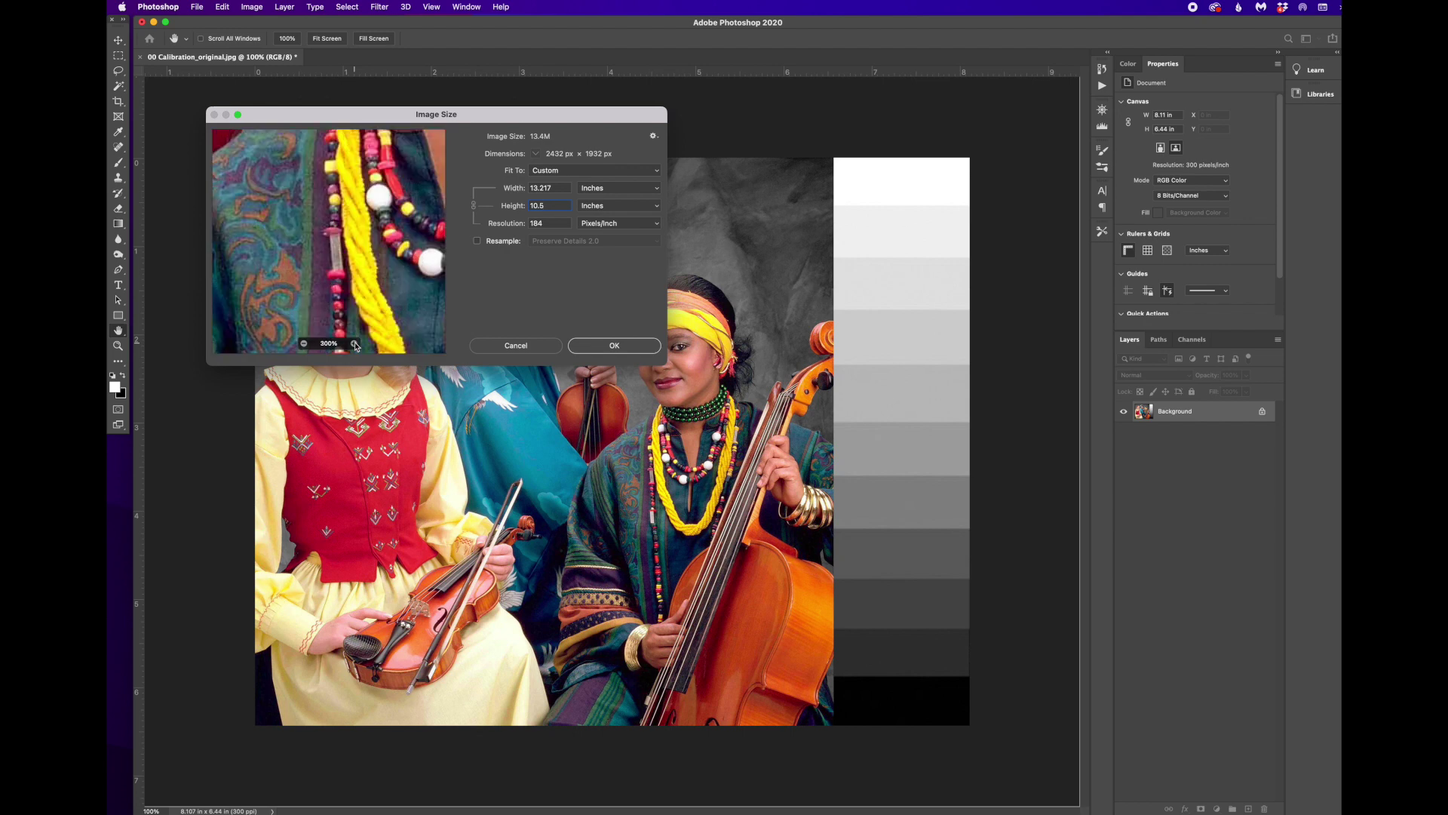
{"action": "left_click", "coordinate": [354, 344]}
{"action": "left_click", "coordinate": [355, 344]}
{"action": "left_click", "coordinate": [355, 344]}
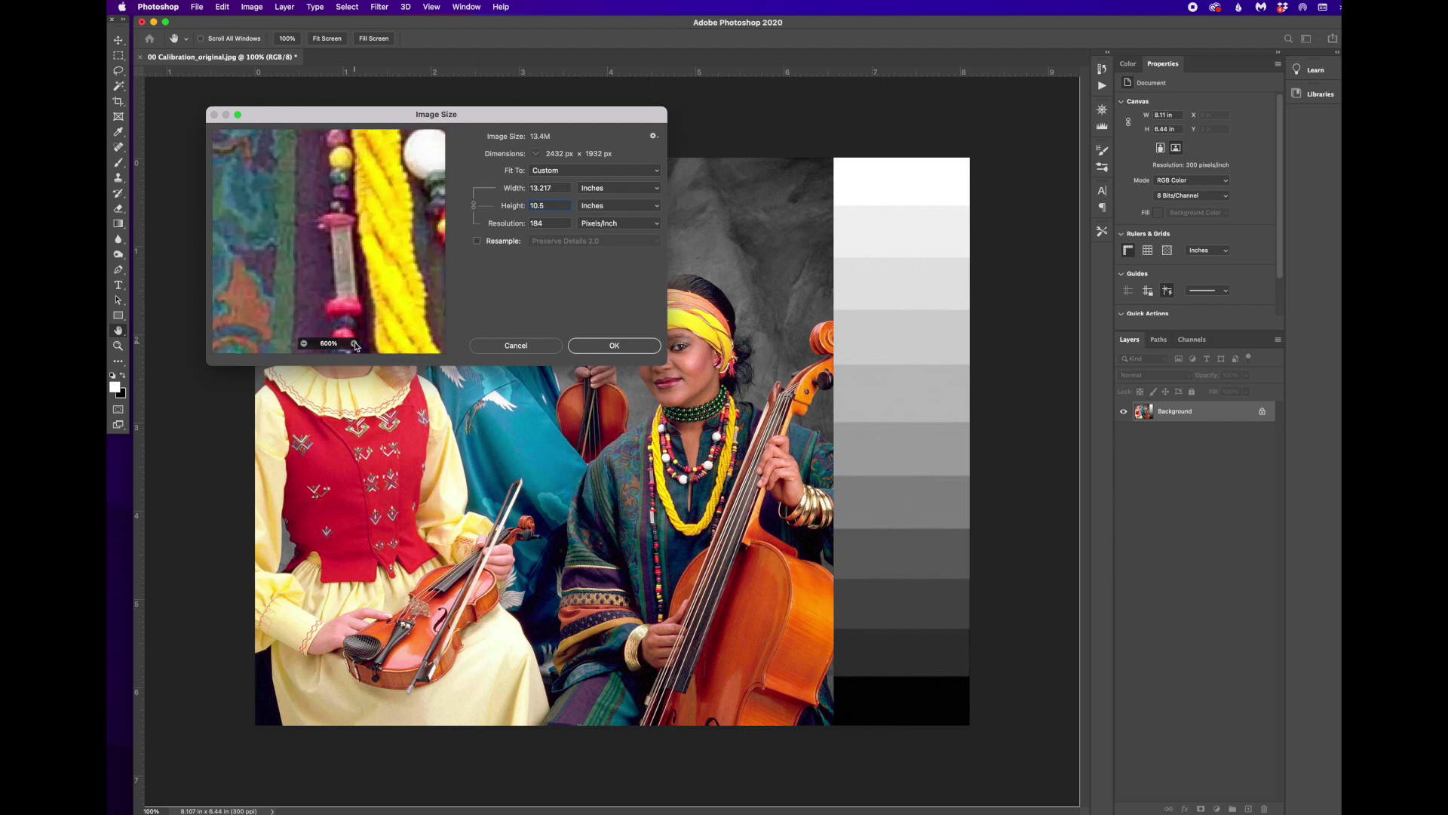
{"action": "left_click", "coordinate": [354, 344]}
{"action": "left_click", "coordinate": [355, 344]}
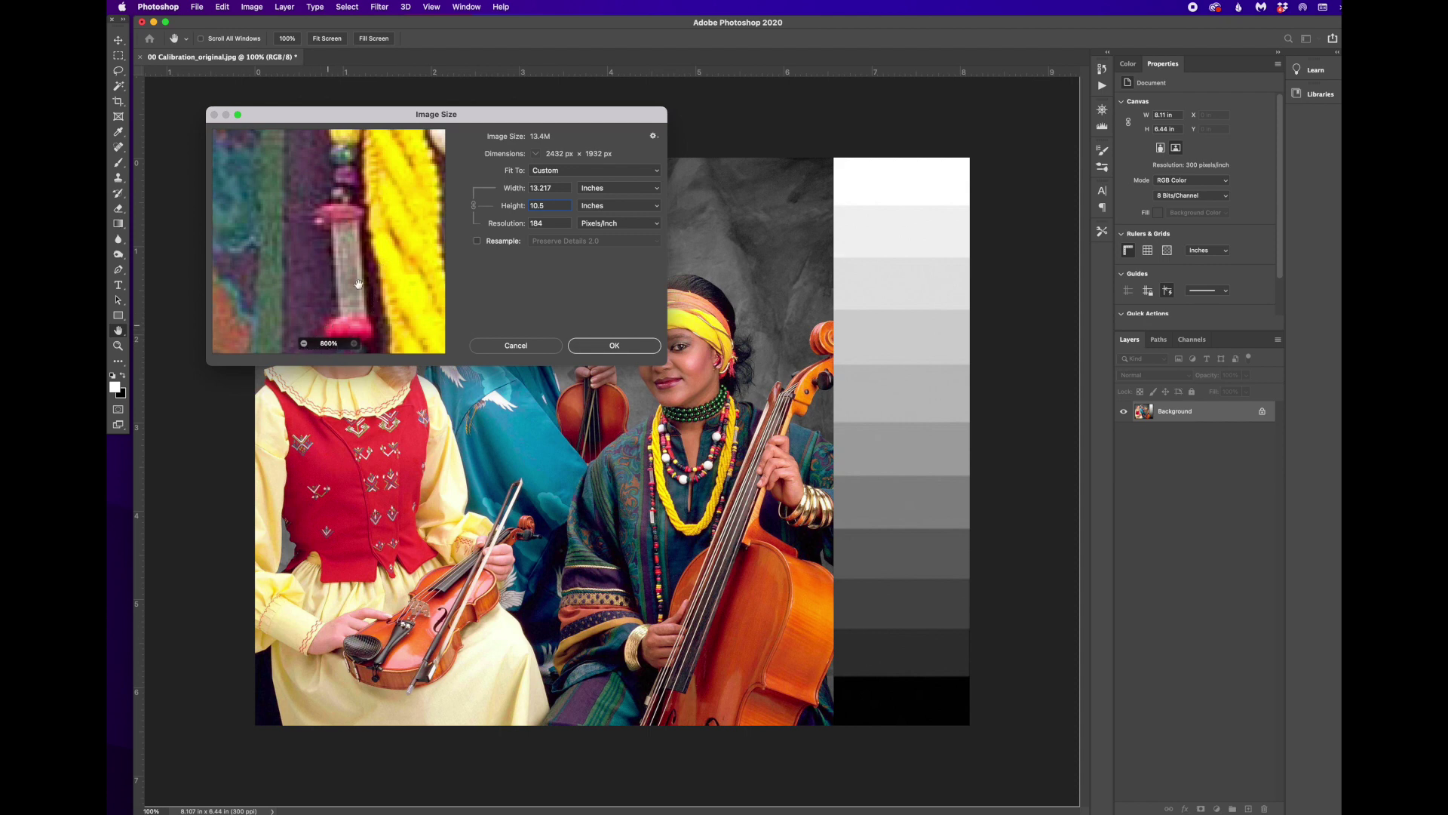
{"action": "left_click", "coordinate": [305, 345]}
{"action": "left_click", "coordinate": [306, 344]}
{"action": "left_click", "coordinate": [306, 345]}
{"action": "left_click", "coordinate": [305, 345]}
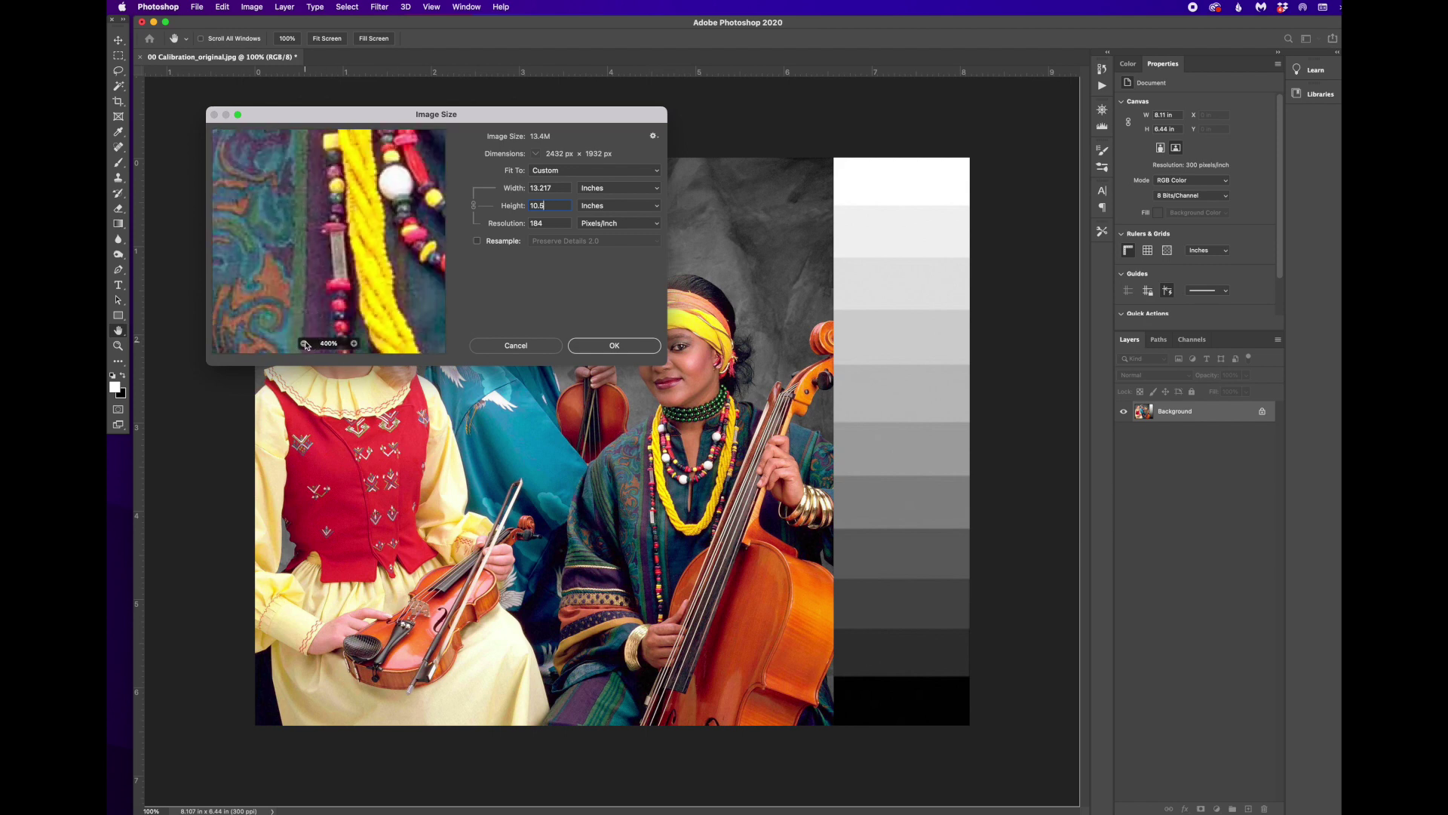
{"action": "left_click", "coordinate": [306, 345]}
{"action": "left_click", "coordinate": [305, 345]}
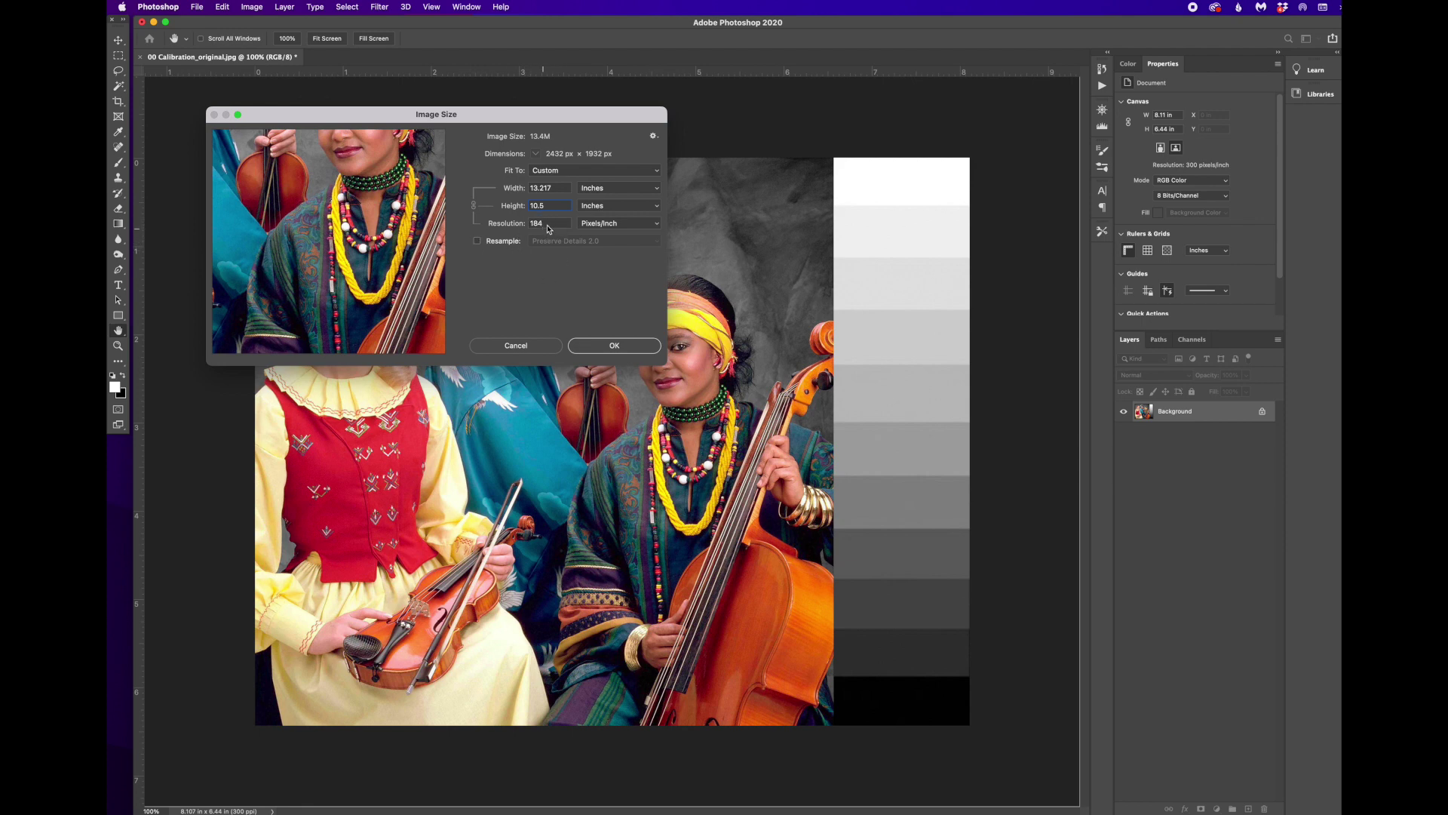
- Try Resolution 300, restore 184, and turn on Resample with Preserve Details 2.0
{"action": "key", "text": "Tab"}
{"action": "type", "text": "300"}
{"action": "left_click", "coordinate": [509, 226]}
{"action": "type", "text": "184"}
{"action": "left_click", "coordinate": [476, 242]}
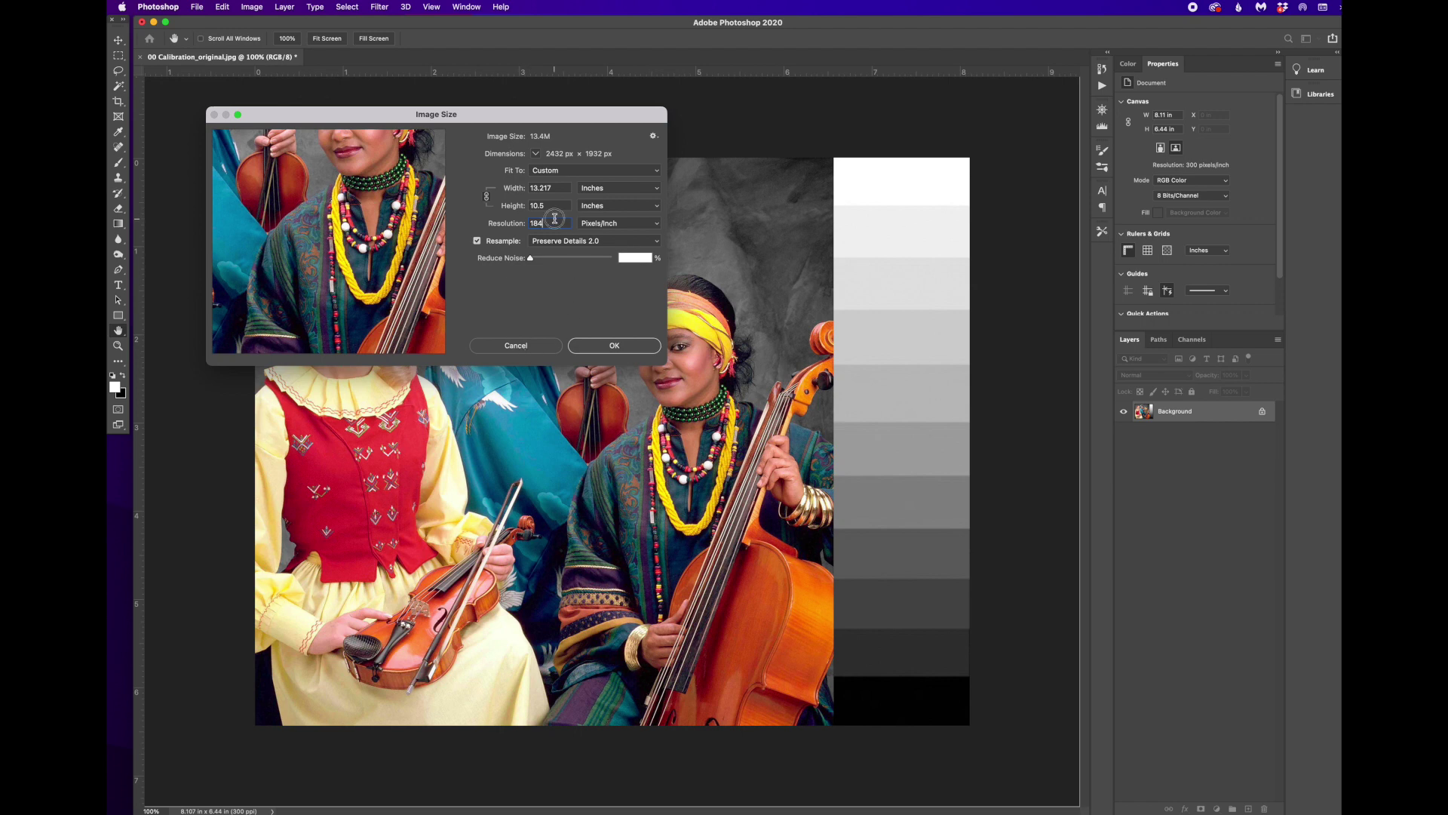
{"action": "left_click", "coordinate": [491, 225]}
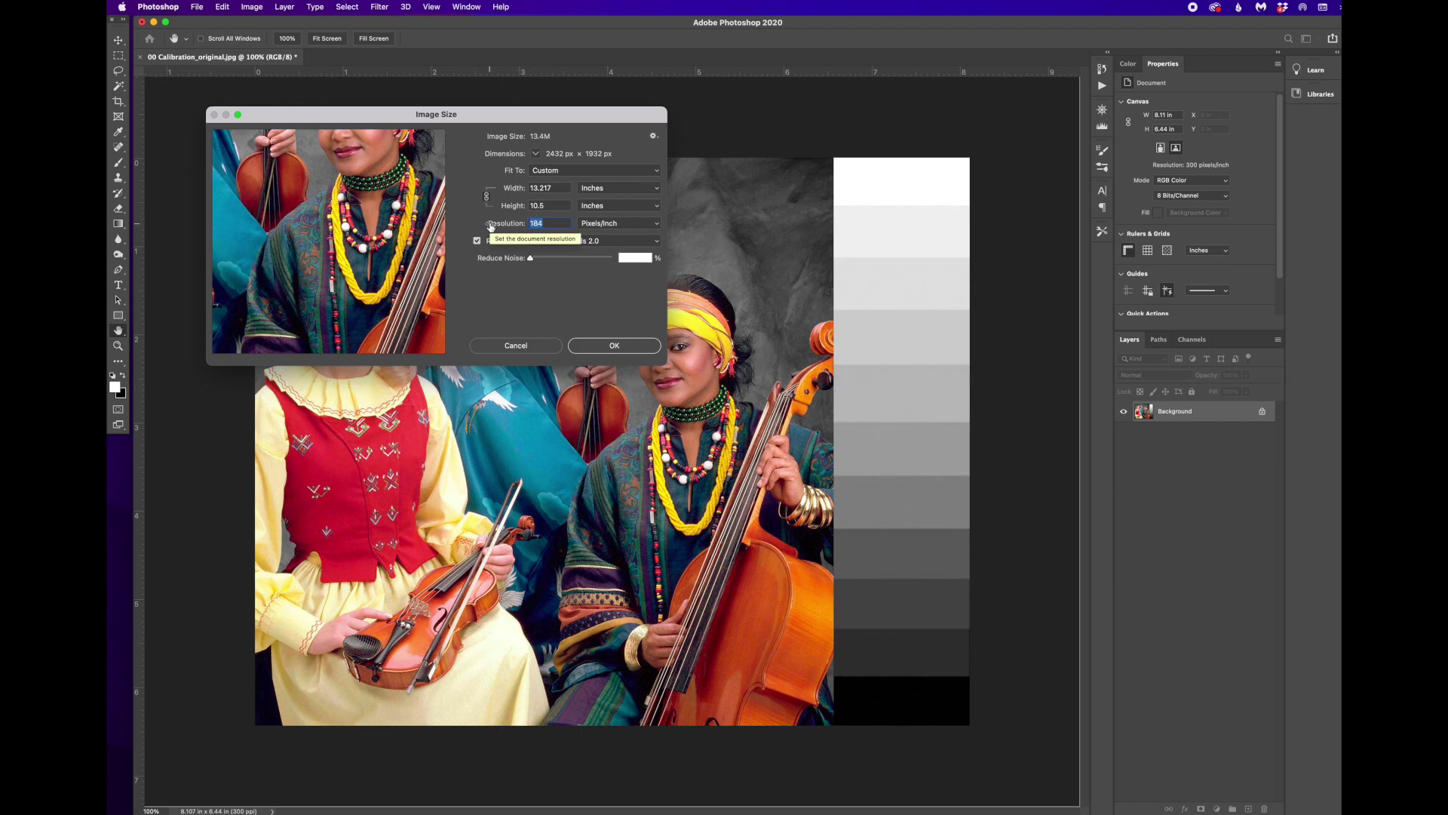
- Set Resolution to 300 ppi (3965 × 3150 px, 35.7M) and pan the preview to the violinist's face
{"action": "type", "text": "300"}
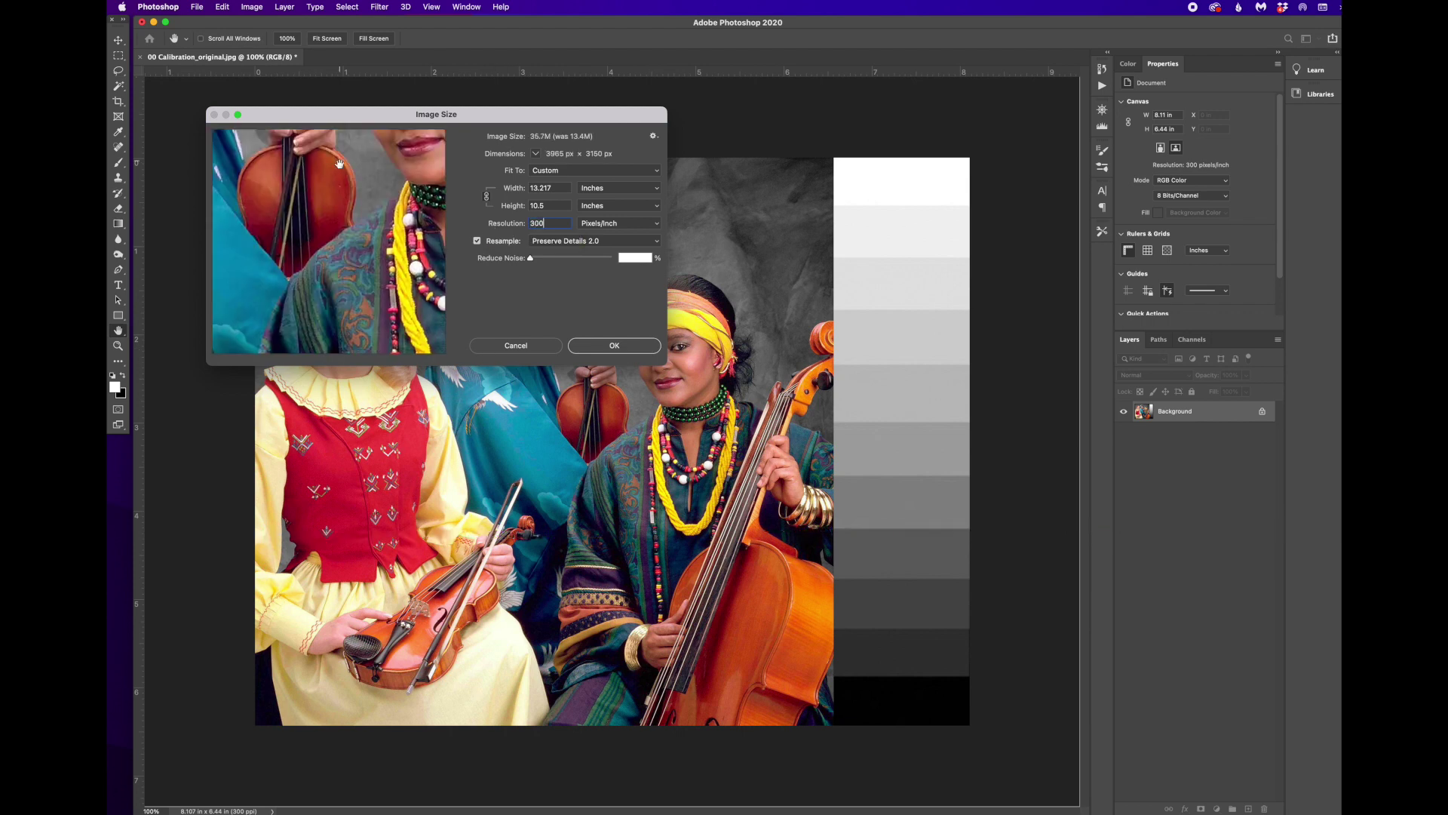
{"action": "left_click_drag", "start_coordinate": [392, 185], "coordinate": [333, 329]}
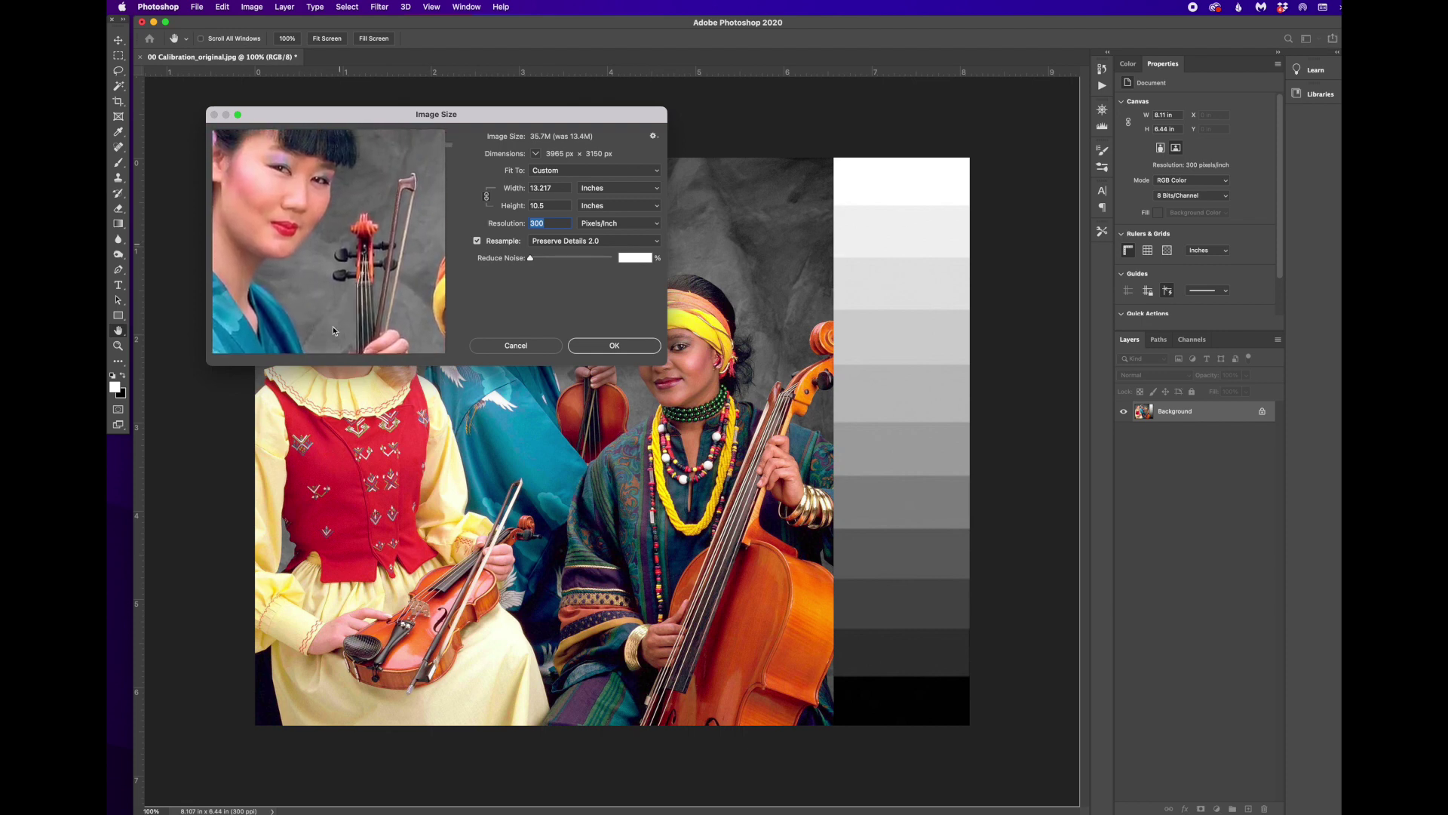
{"action": "left_click_drag", "start_coordinate": [333, 200], "coordinate": [352, 223]}
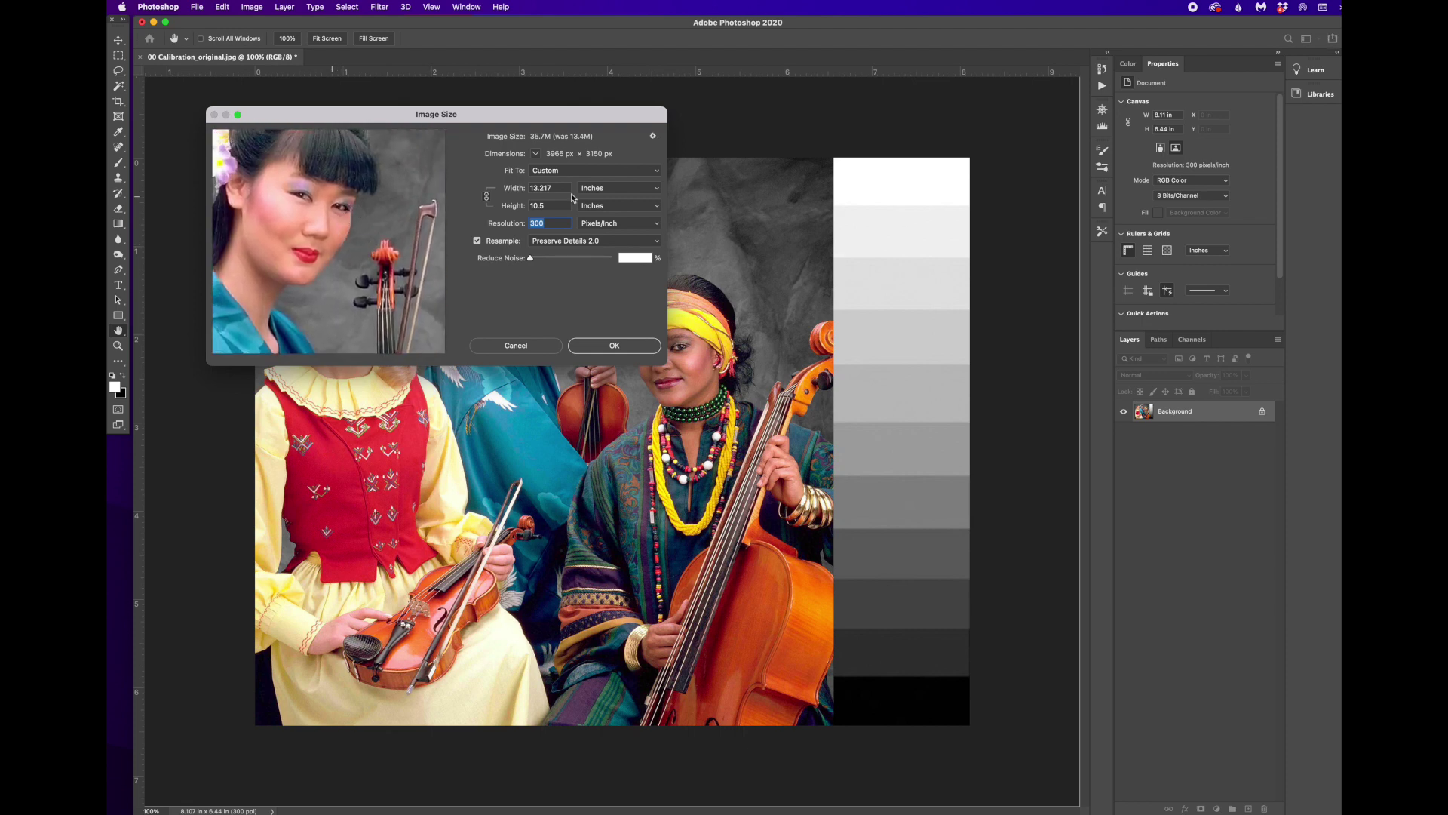
{"action": "left_click", "coordinate": [611, 245]}
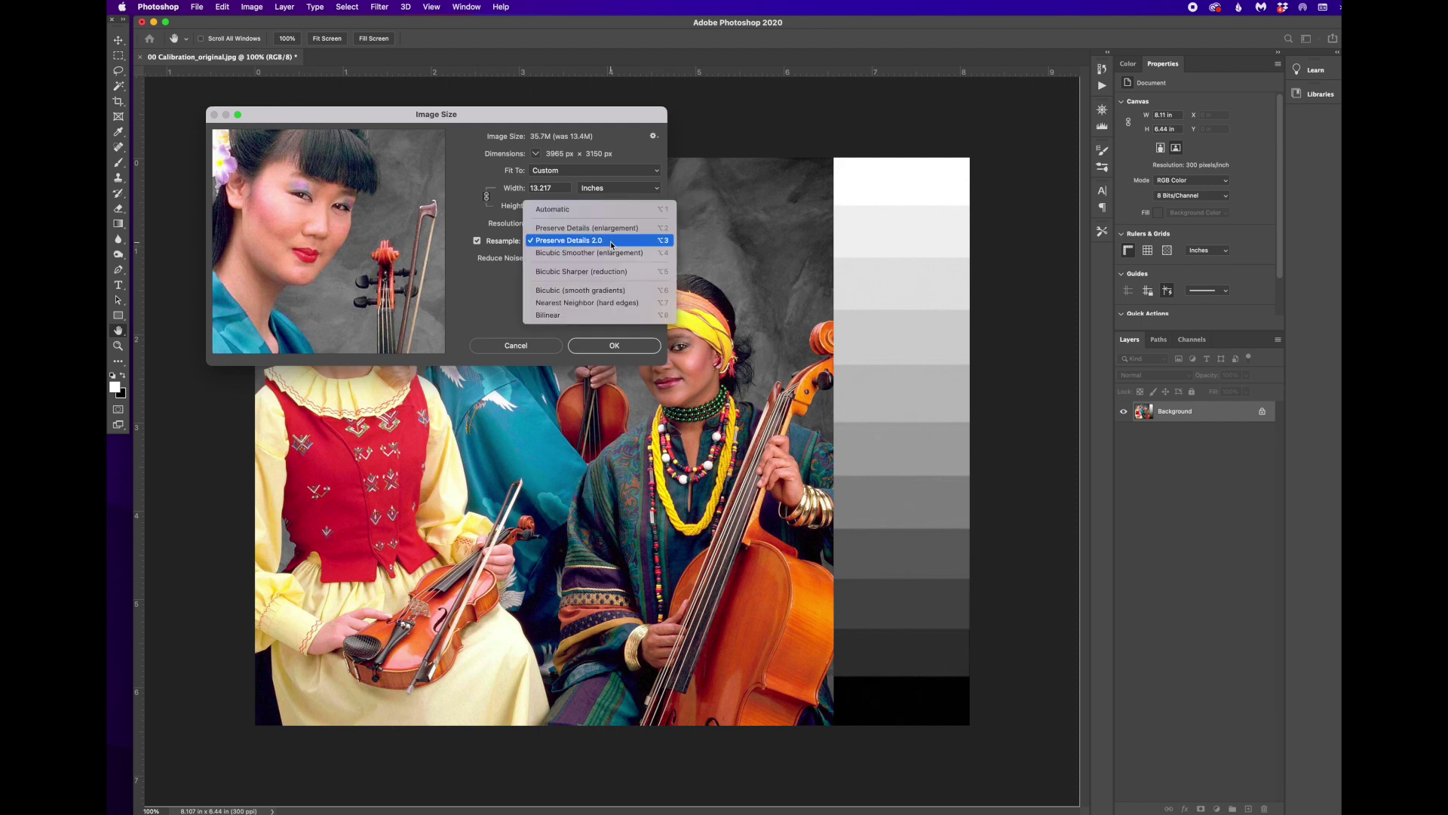
- Keep Preserve Details 2.0 as the resampling method and re-enter Resolution 184
{"action": "left_click", "coordinate": [568, 242]}
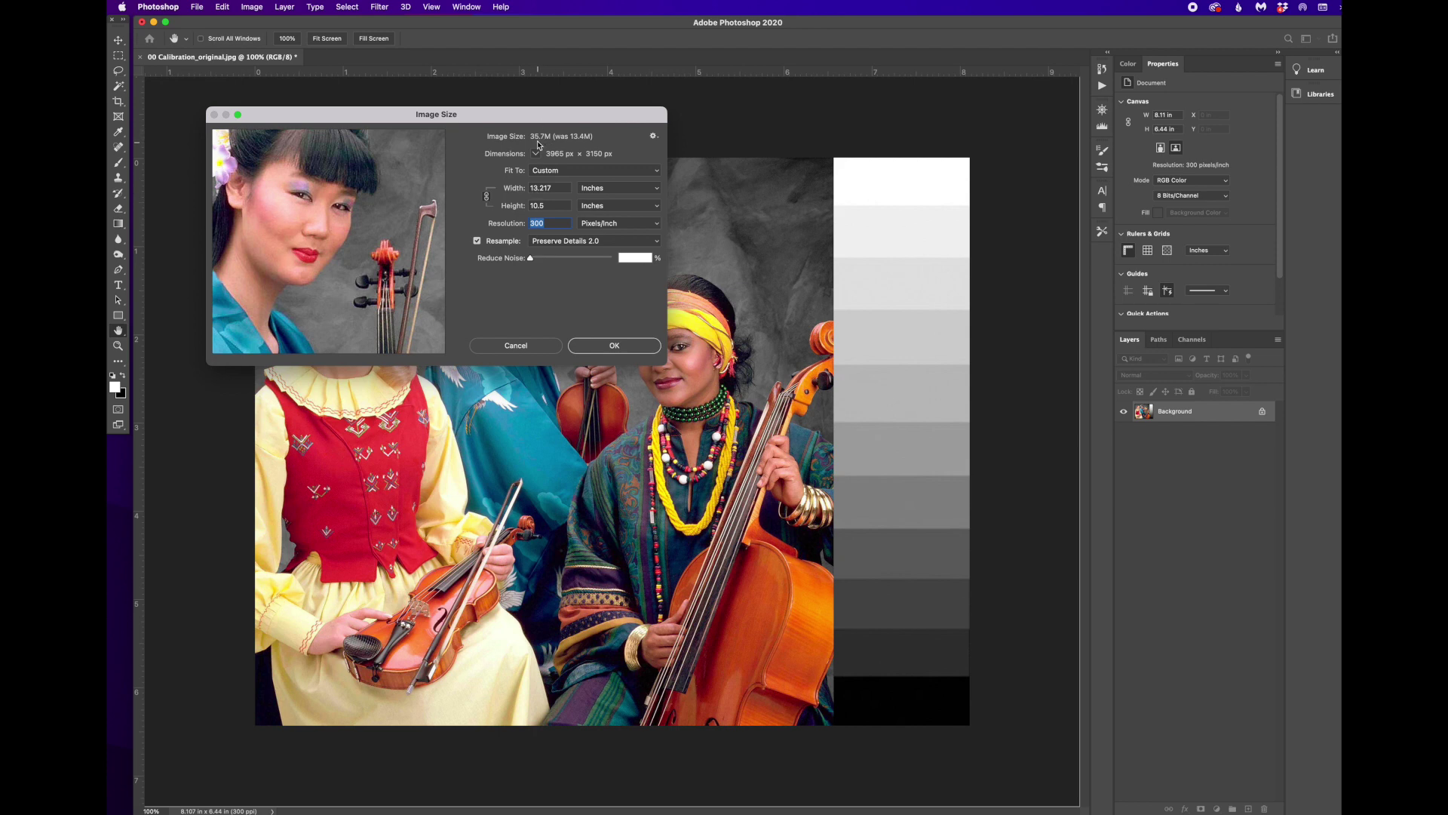
{"action": "left_click", "coordinate": [548, 223]}
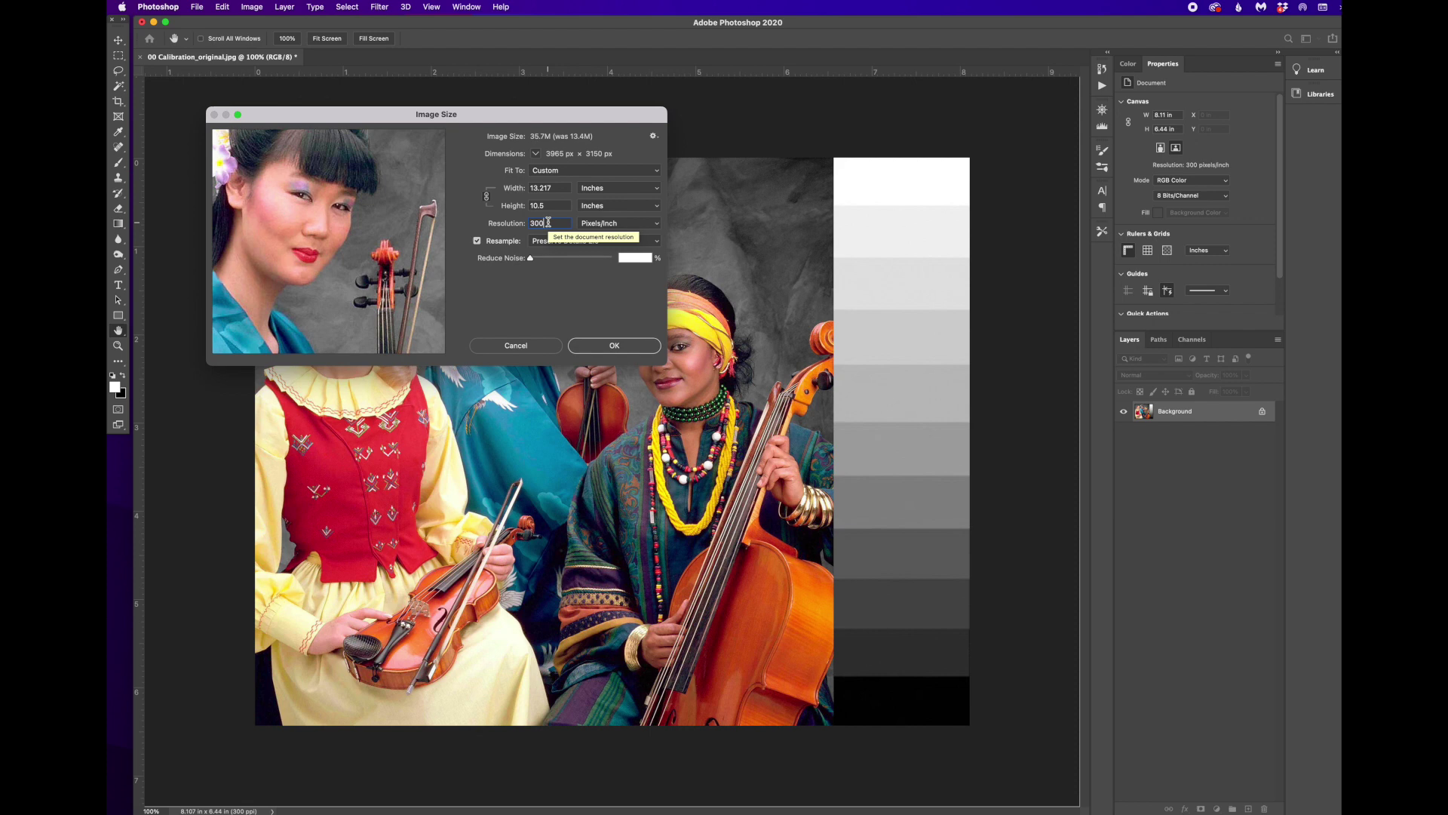
{"action": "left_click", "coordinate": [517, 223]}
{"action": "type", "text": "184"}
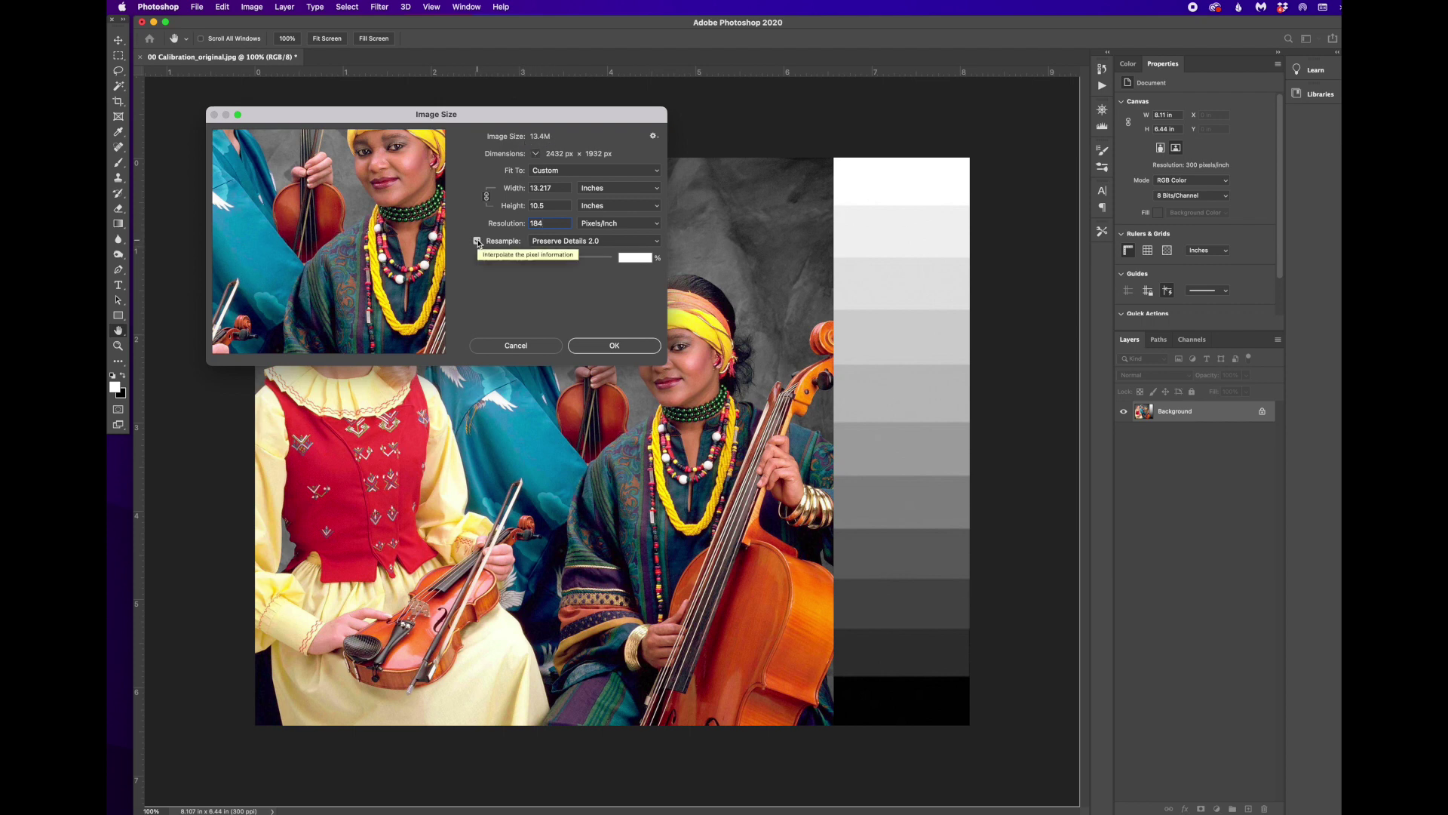
- Toggle Resample off and back on, then cancel Image Size without applying changes
{"action": "left_click", "coordinate": [478, 242]}
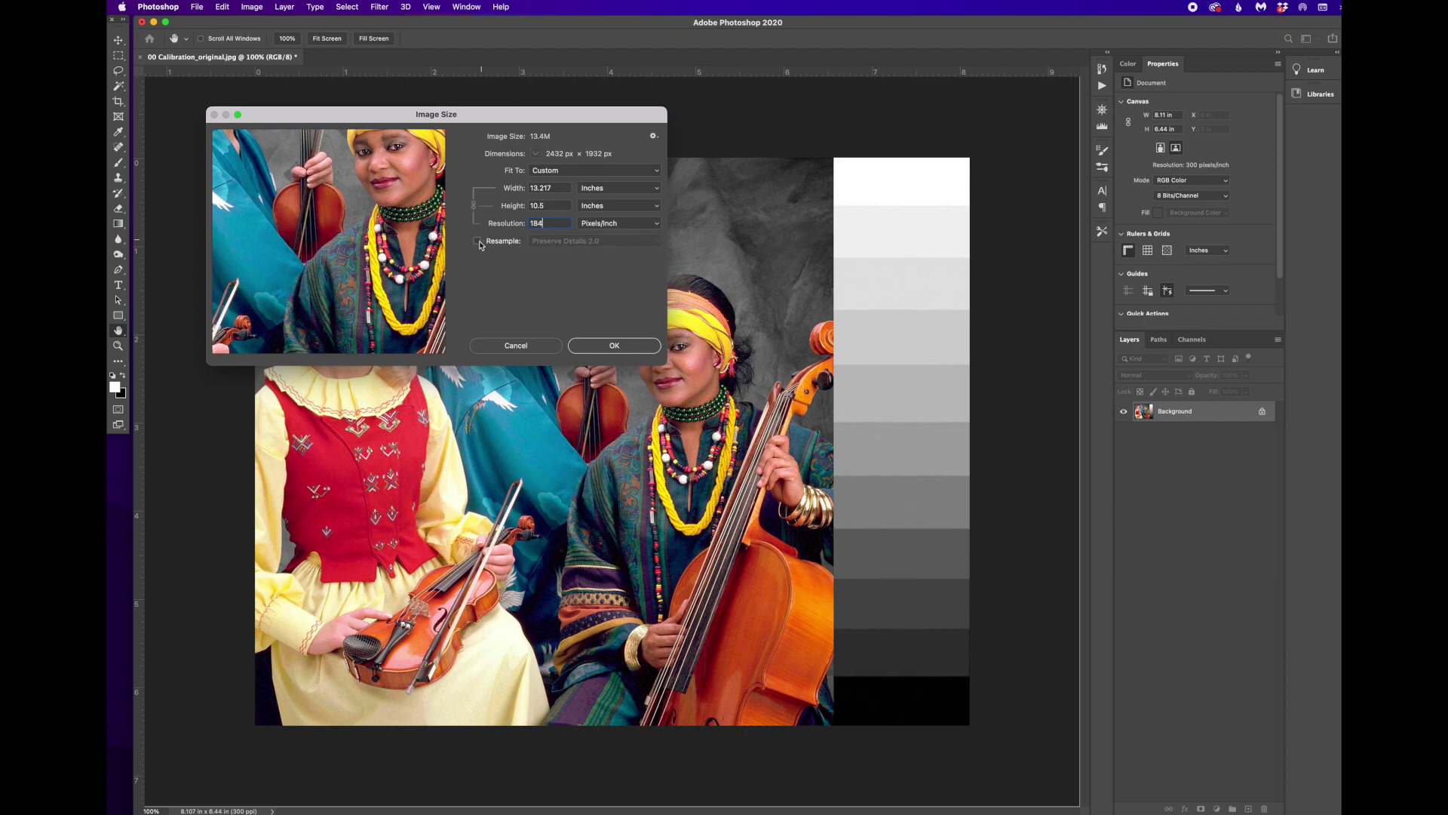
{"action": "left_click", "coordinate": [478, 241]}
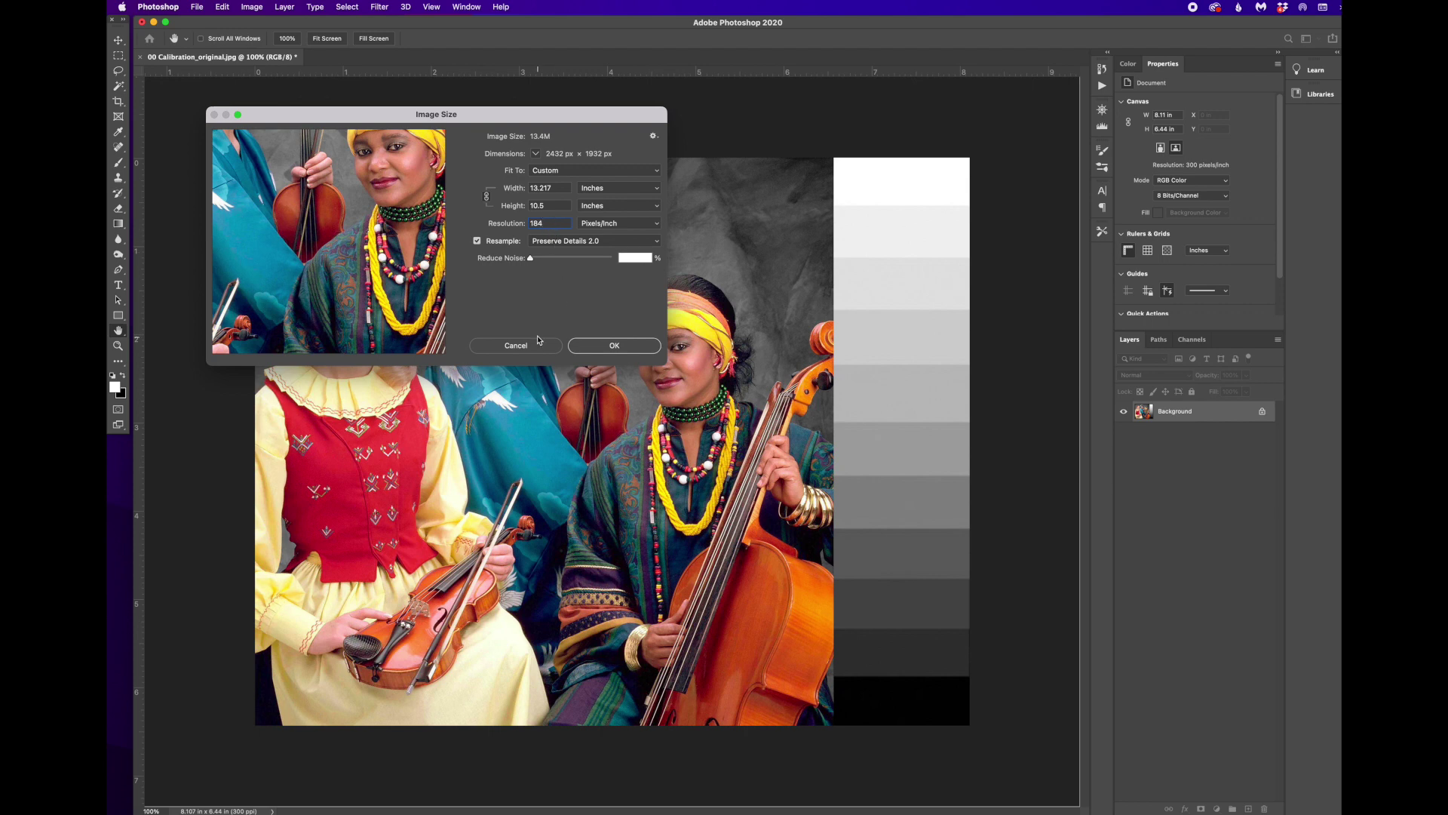
{"action": "left_click", "coordinate": [516, 346]}
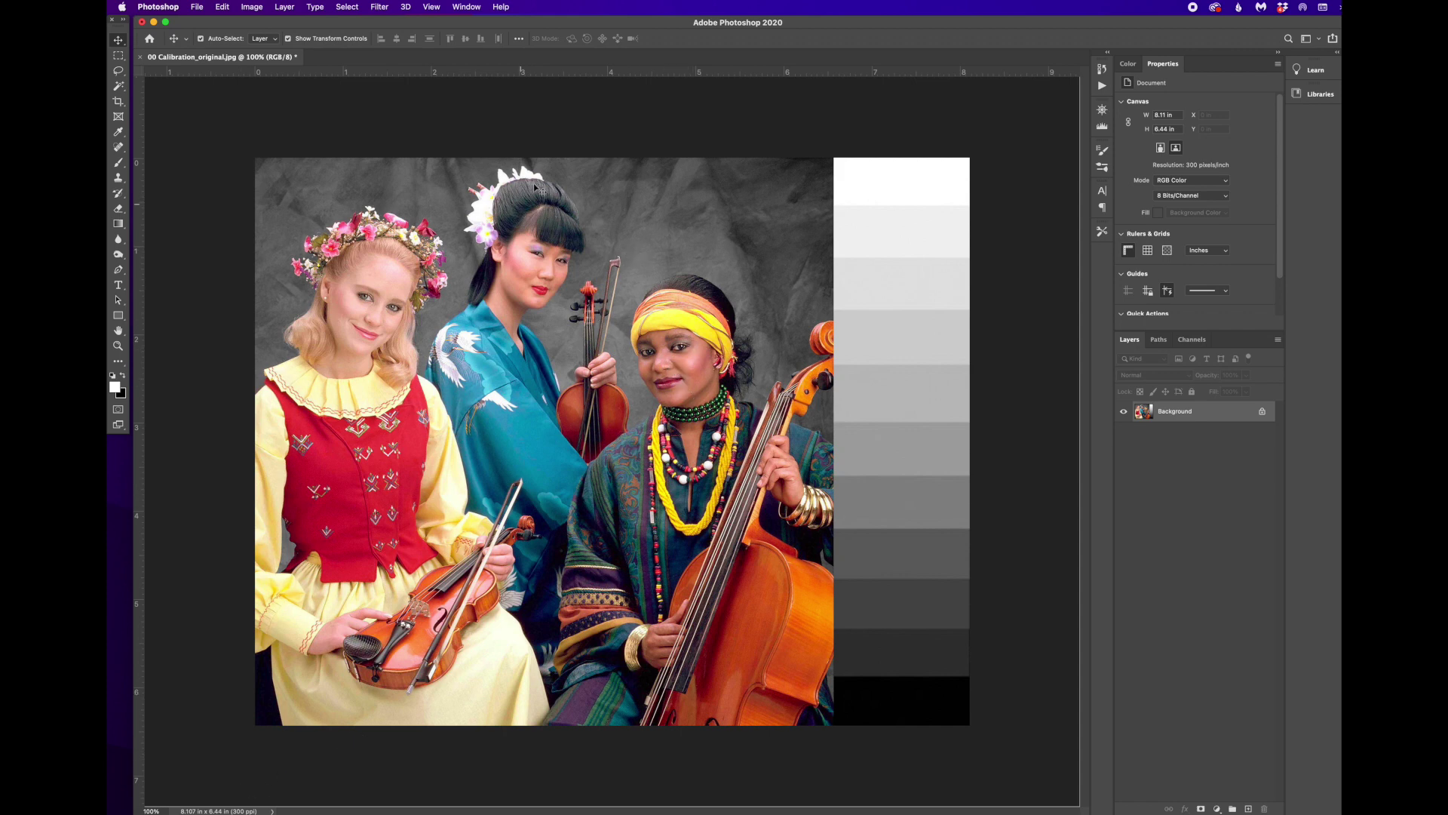
{"action": "left_click", "coordinate": [249, 8]}
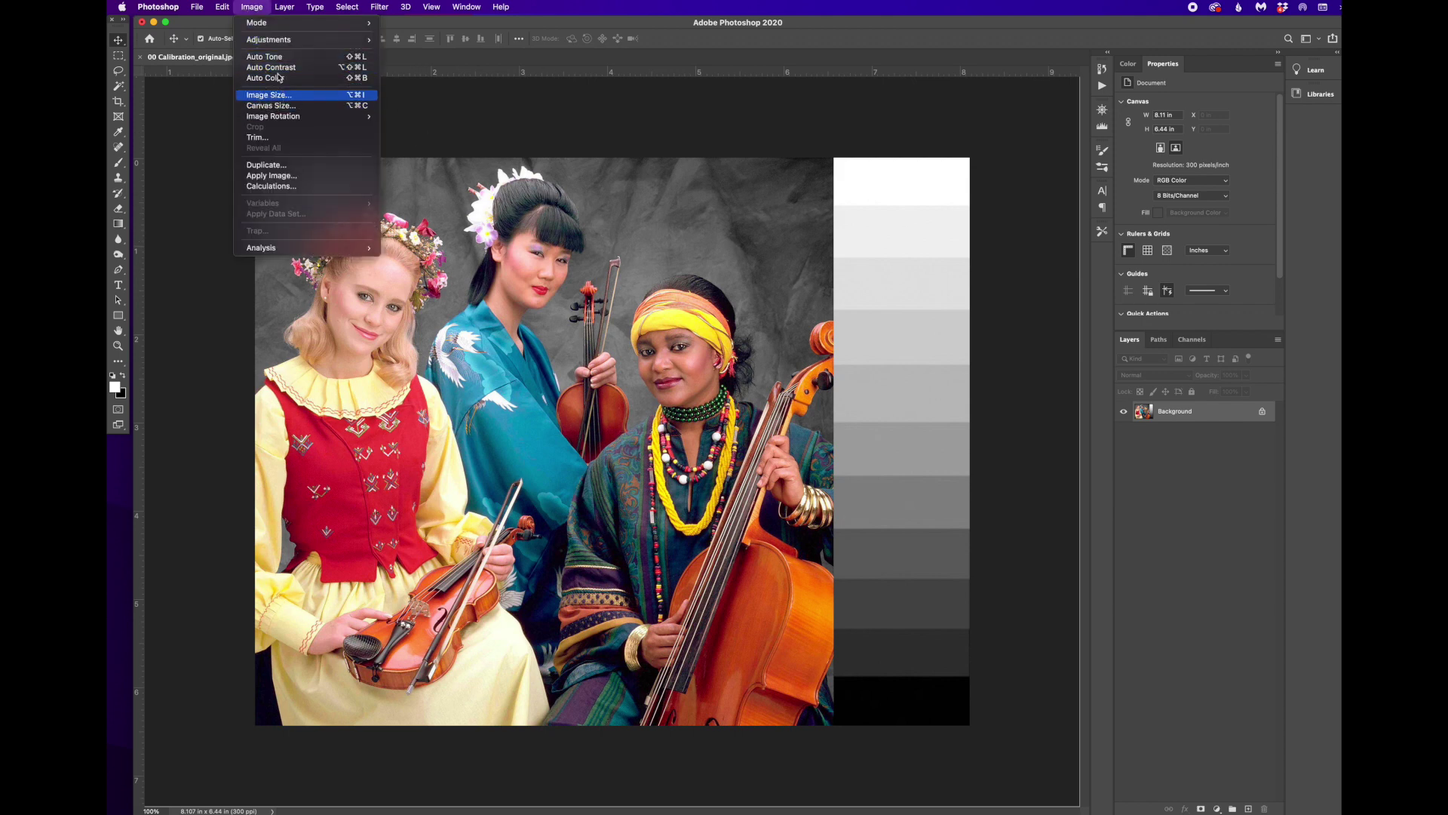
- Resample the photo down to 50 ppi, shrinking it to 405 × 322 px
{"action": "left_click", "coordinate": [269, 95]}
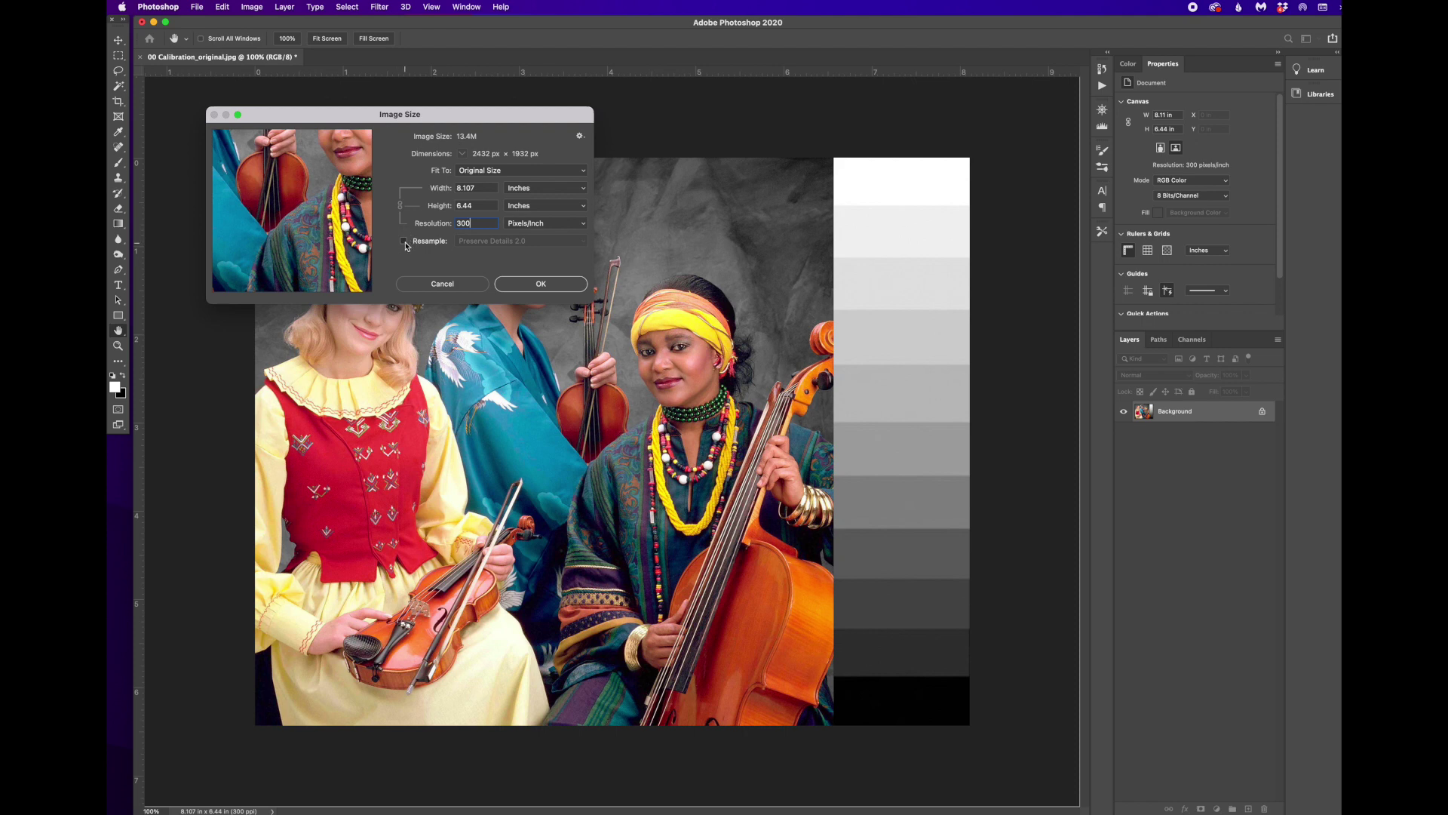
{"action": "left_click", "coordinate": [404, 241]}
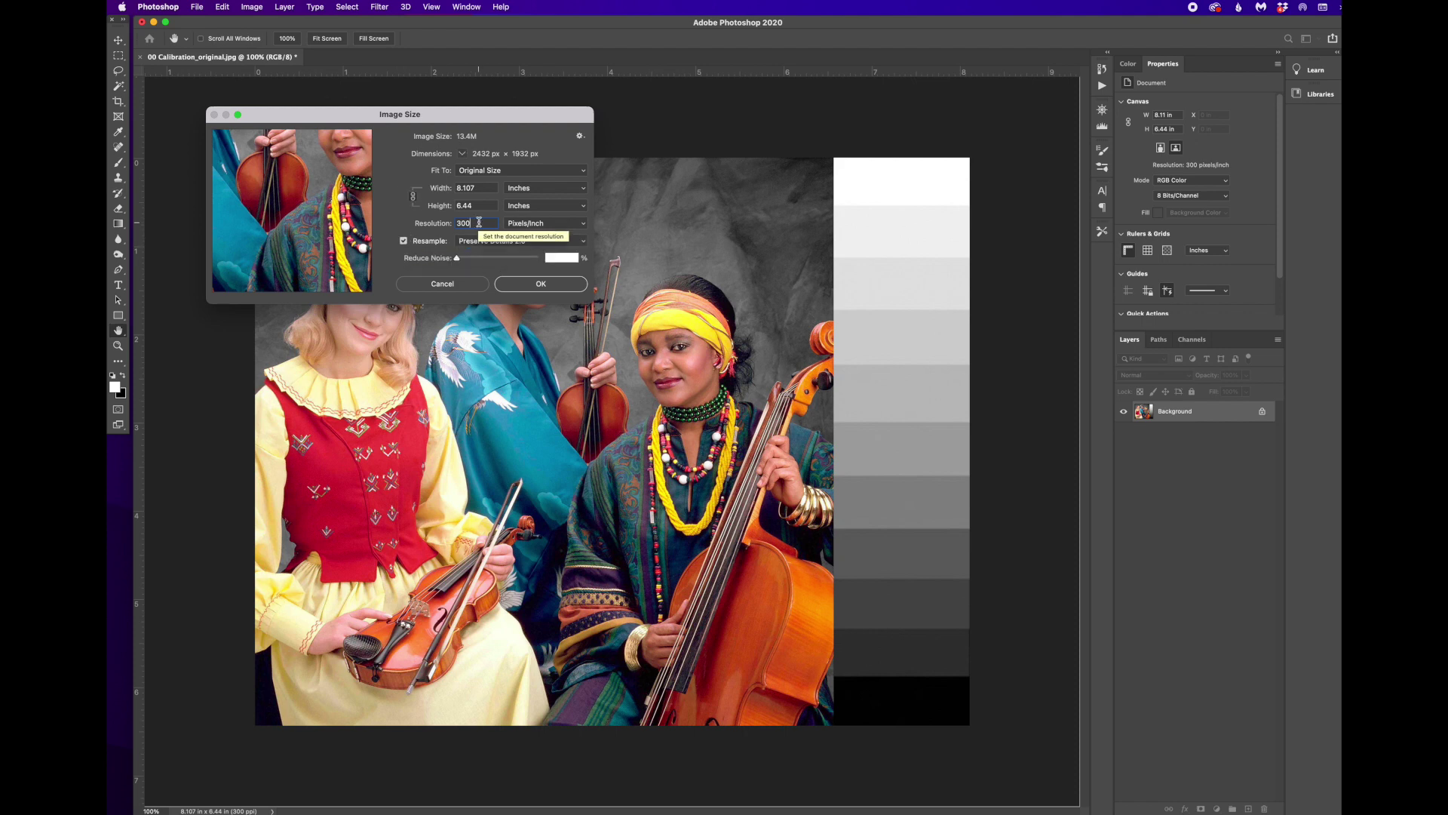
{"action": "left_click_drag", "start_coordinate": [479, 223], "coordinate": [450, 228]}
{"action": "type", "text": "50"}
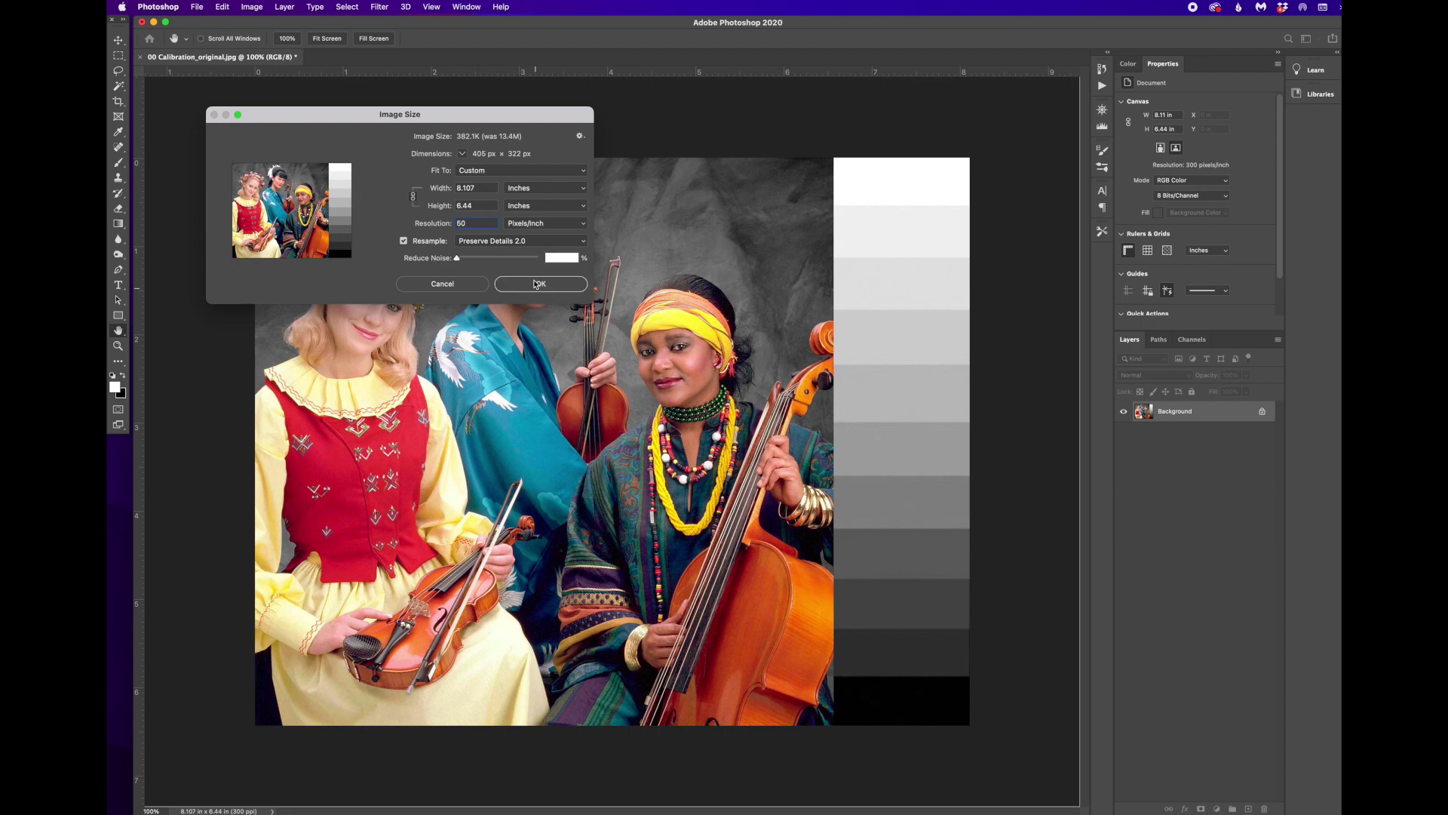
{"action": "left_click", "coordinate": [538, 290]}
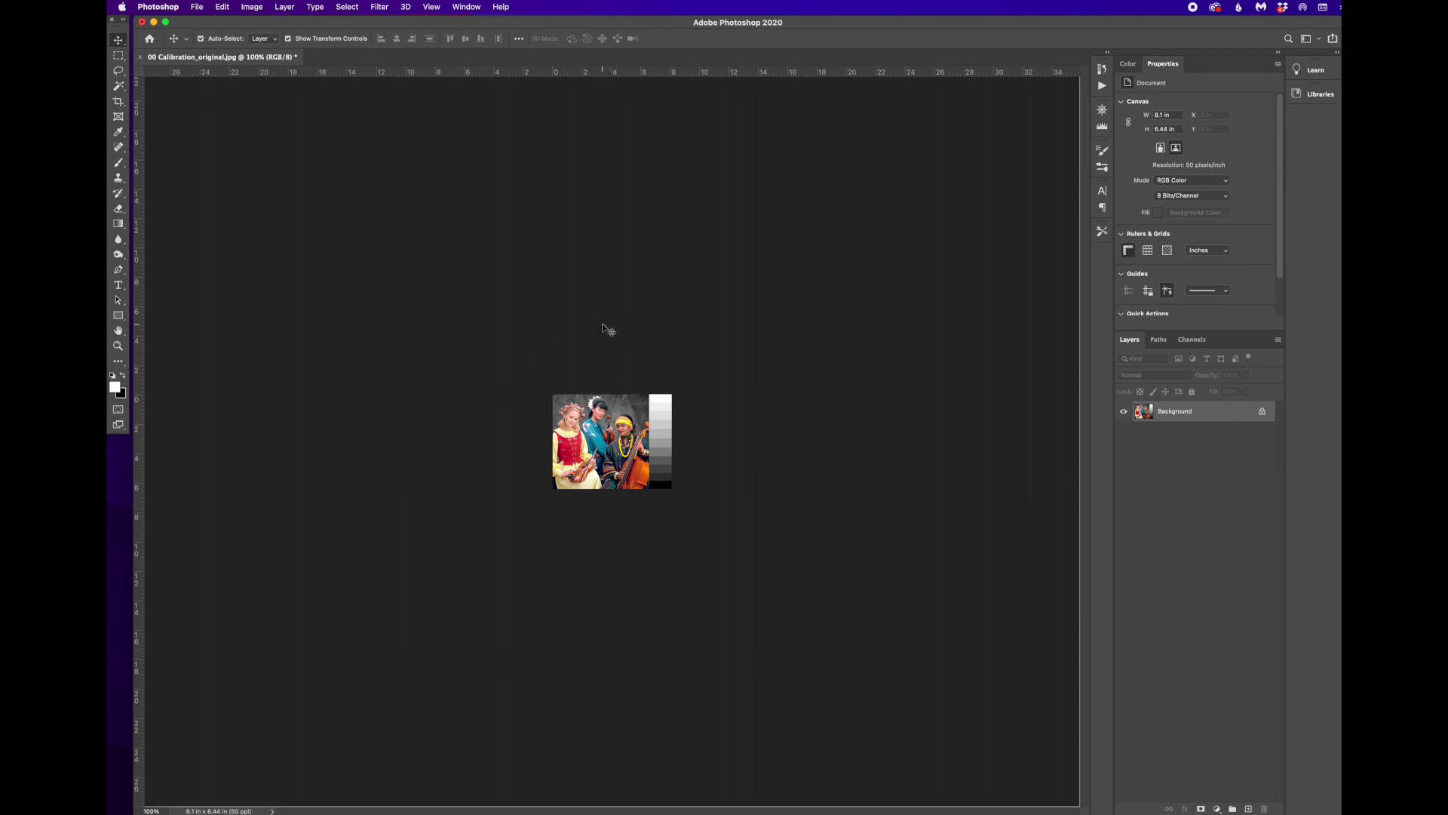
- Resample the 50 ppi photo back up to 300 ppi, giving 2430 × 1932 px
{"action": "left_click", "coordinate": [252, 7]}
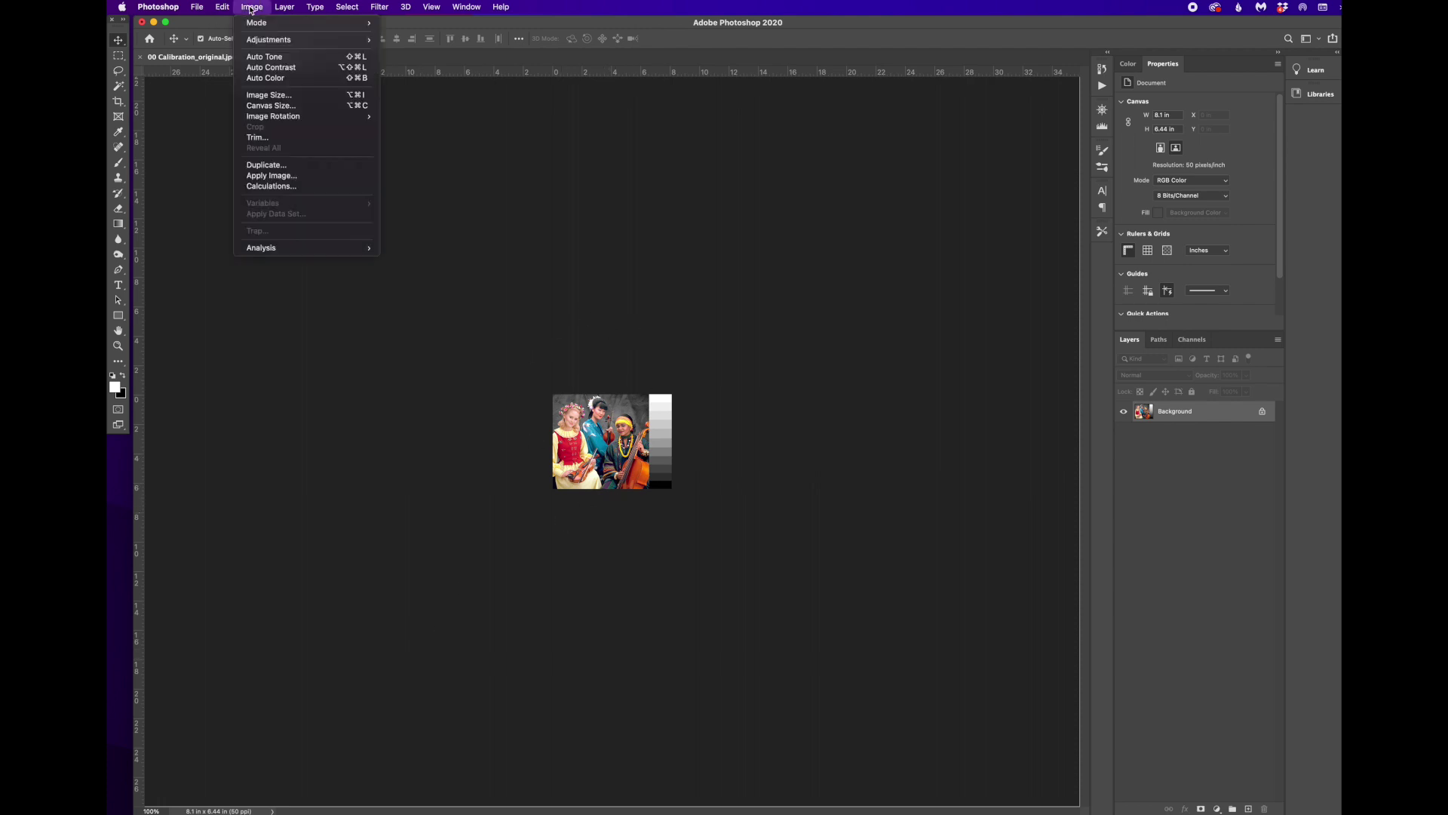
{"action": "left_click", "coordinate": [269, 95]}
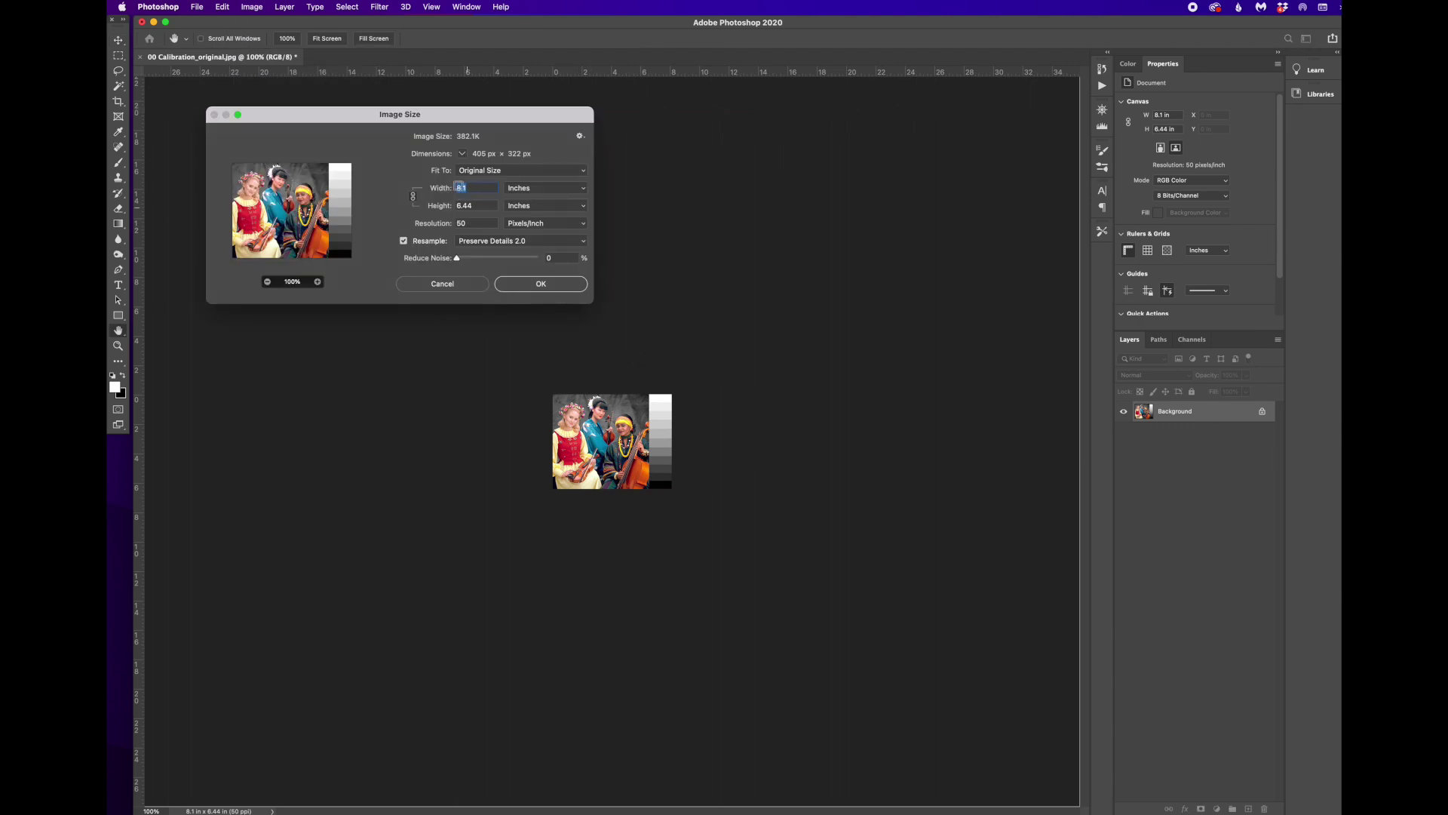
{"action": "double_click", "coordinate": [474, 223]}
{"action": "type", "text": "300"}
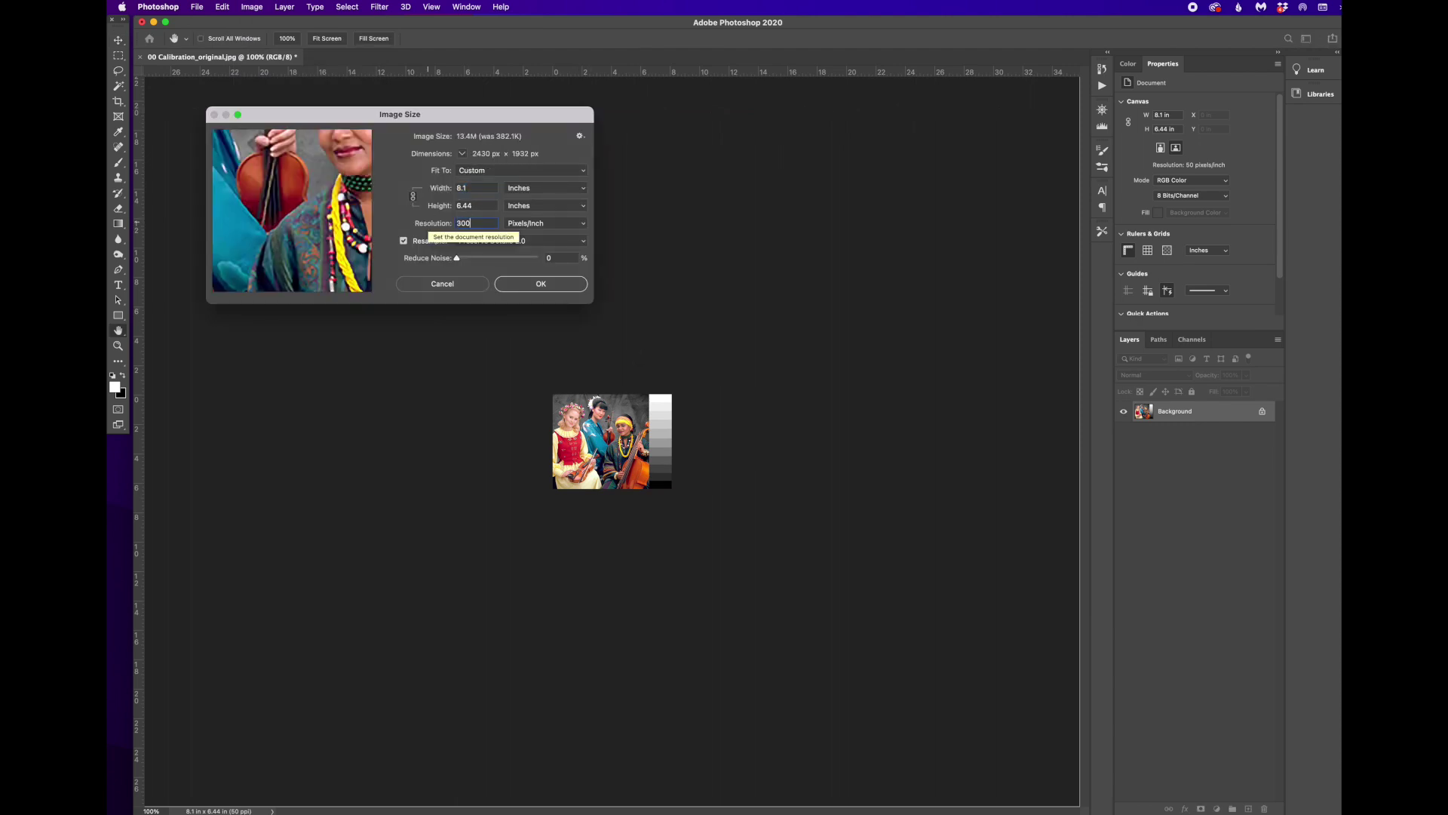
{"action": "left_click", "coordinate": [562, 284]}
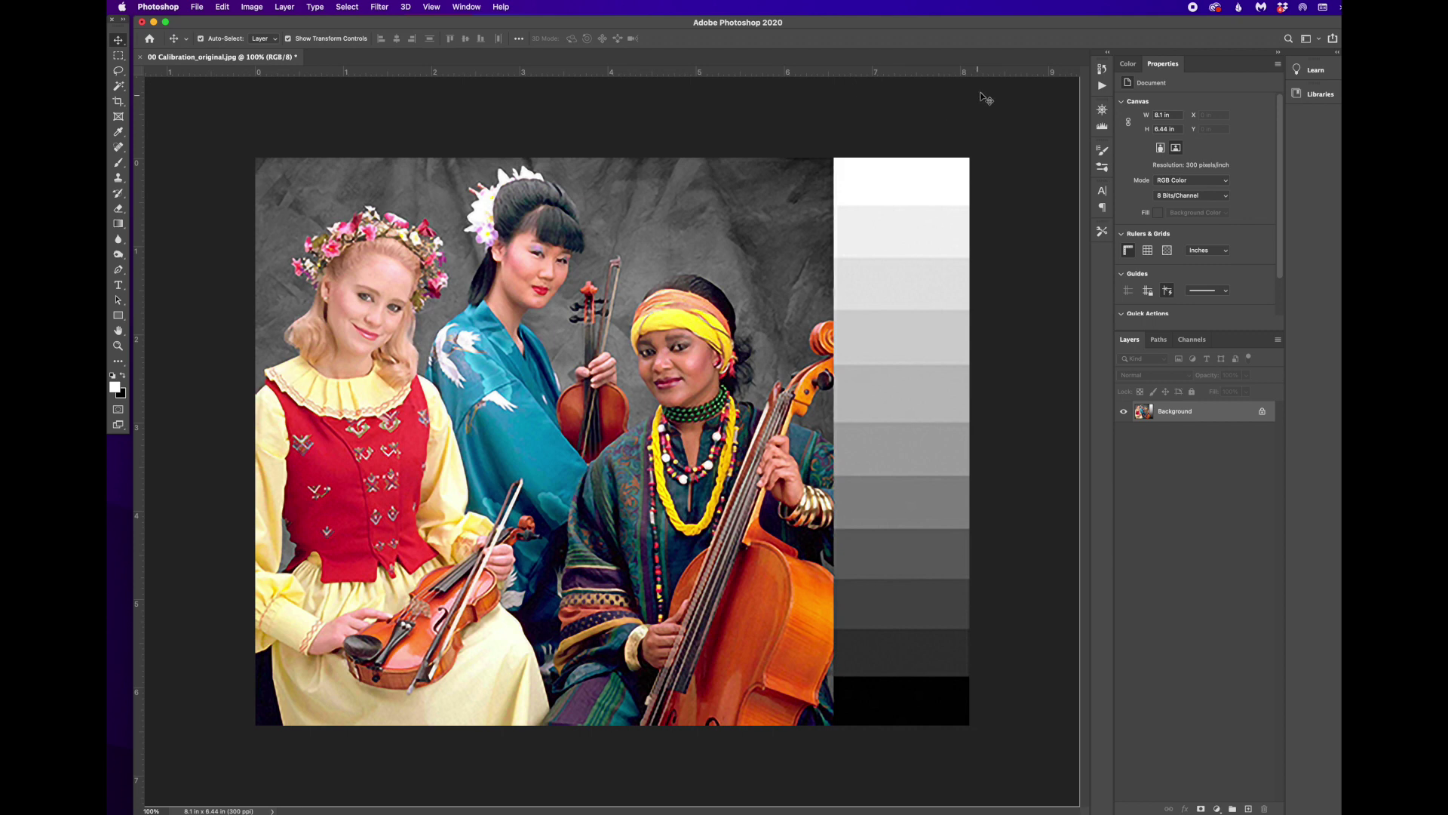
{"action": "left_click", "coordinate": [1106, 67]}
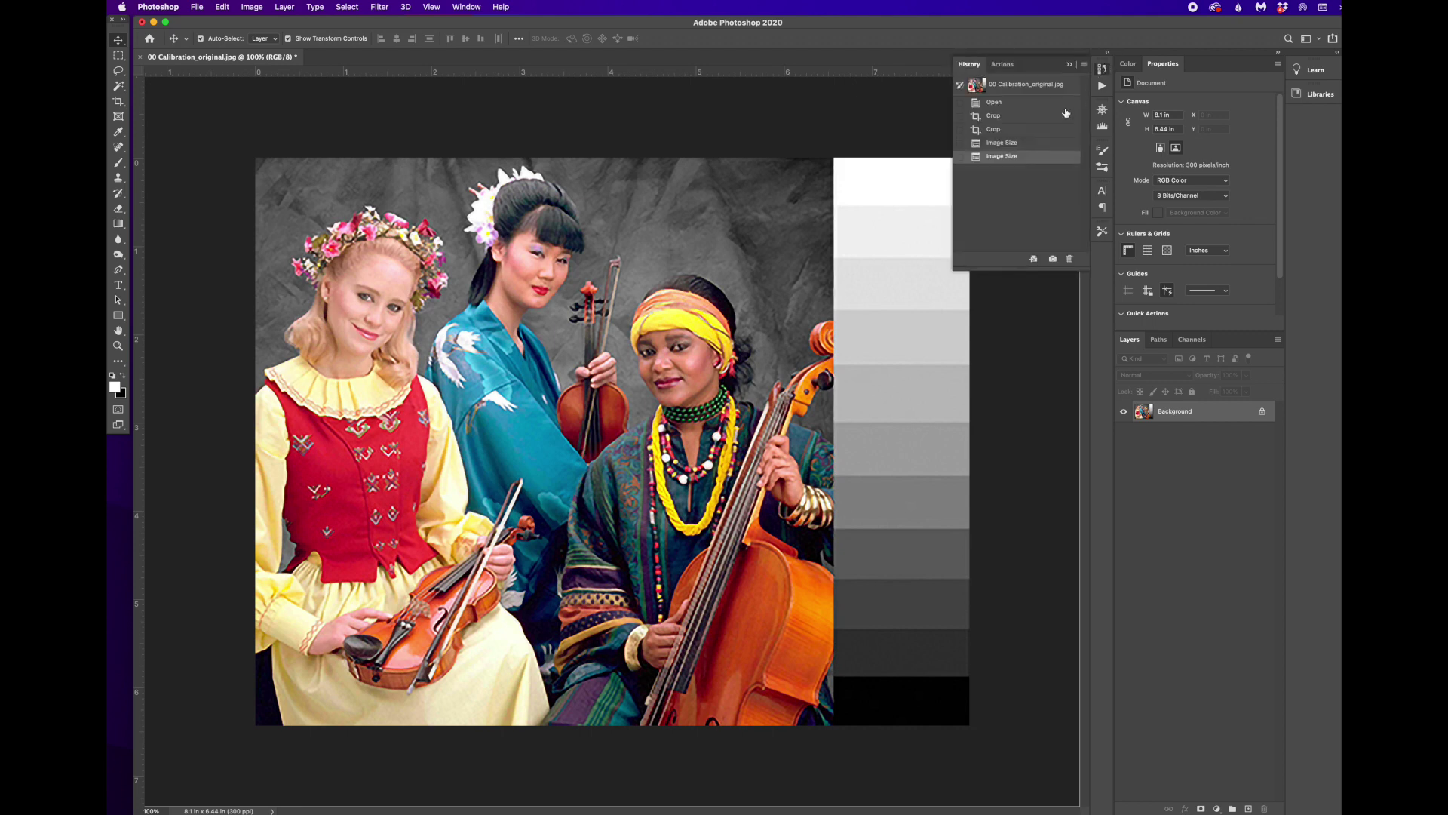
- Compare the original Open state with the final upsampled Image Size state in History
{"action": "left_click", "coordinate": [993, 103]}
{"action": "left_click", "coordinate": [990, 157]}
{"action": "left_click", "coordinate": [993, 103]}
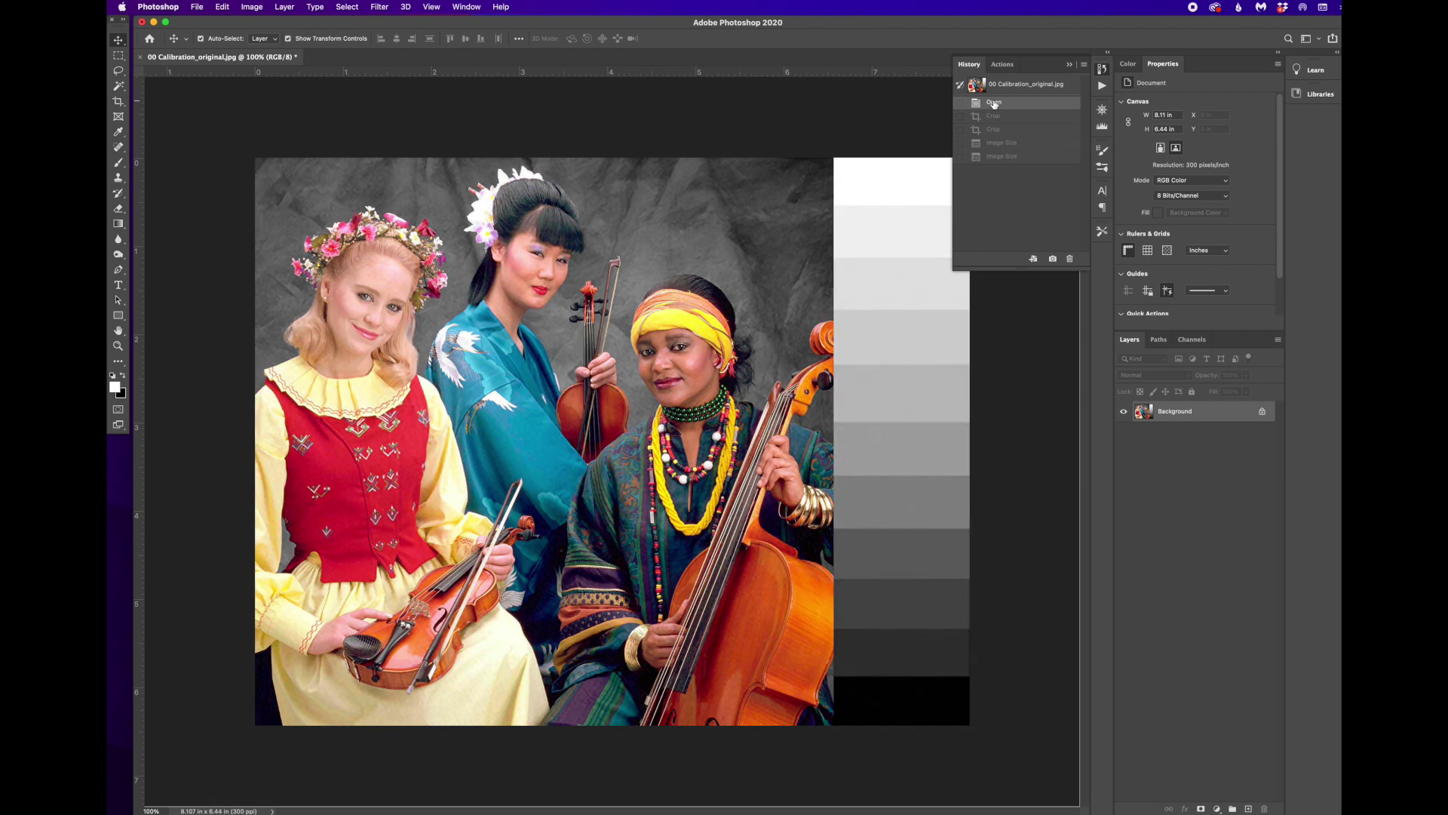
{"action": "left_click", "coordinate": [990, 157]}
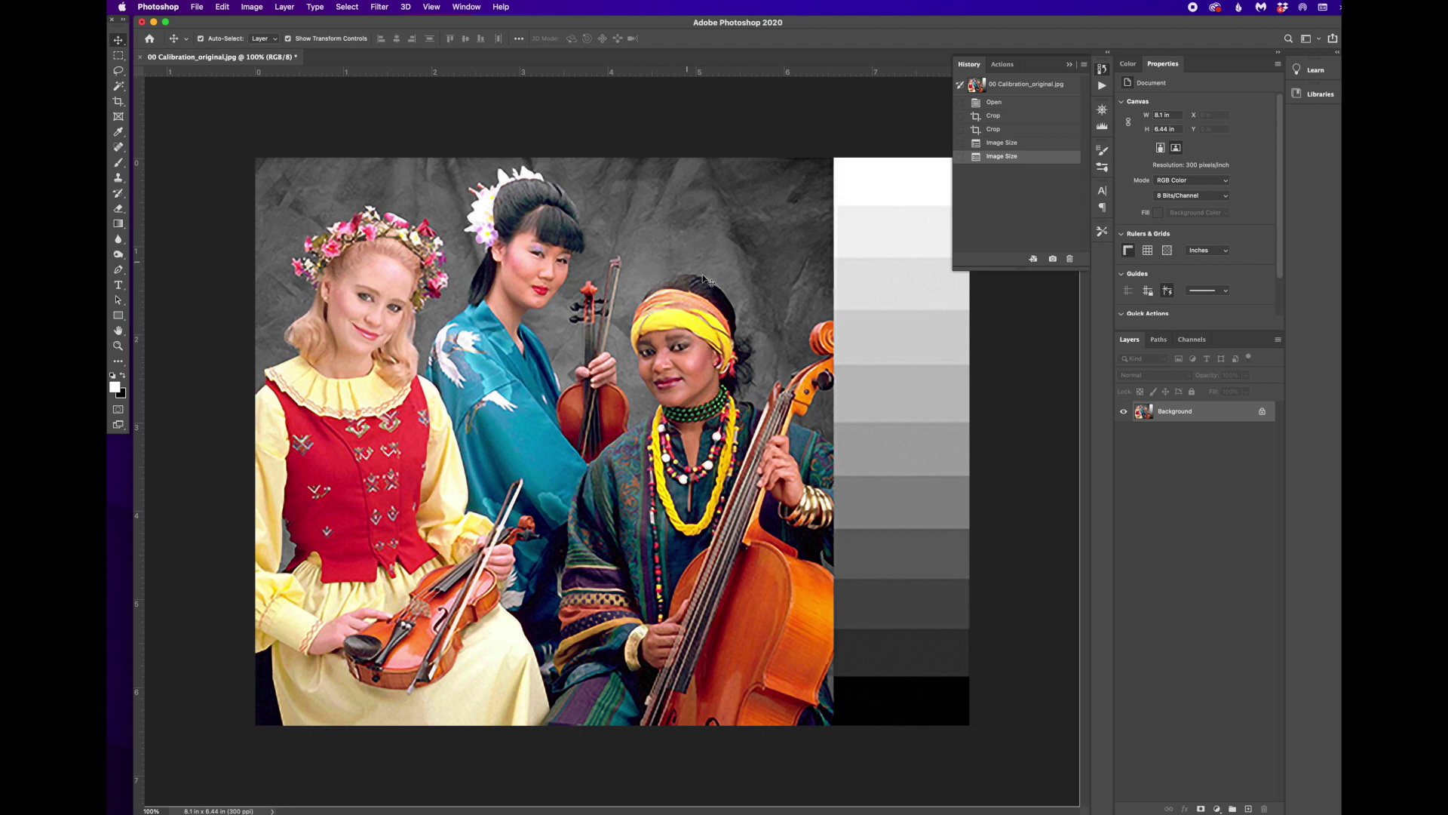
- Revert to the Open history state and bring up Image Size for the original 2432 × 1932 px photo
{"action": "left_click", "coordinate": [994, 102]}
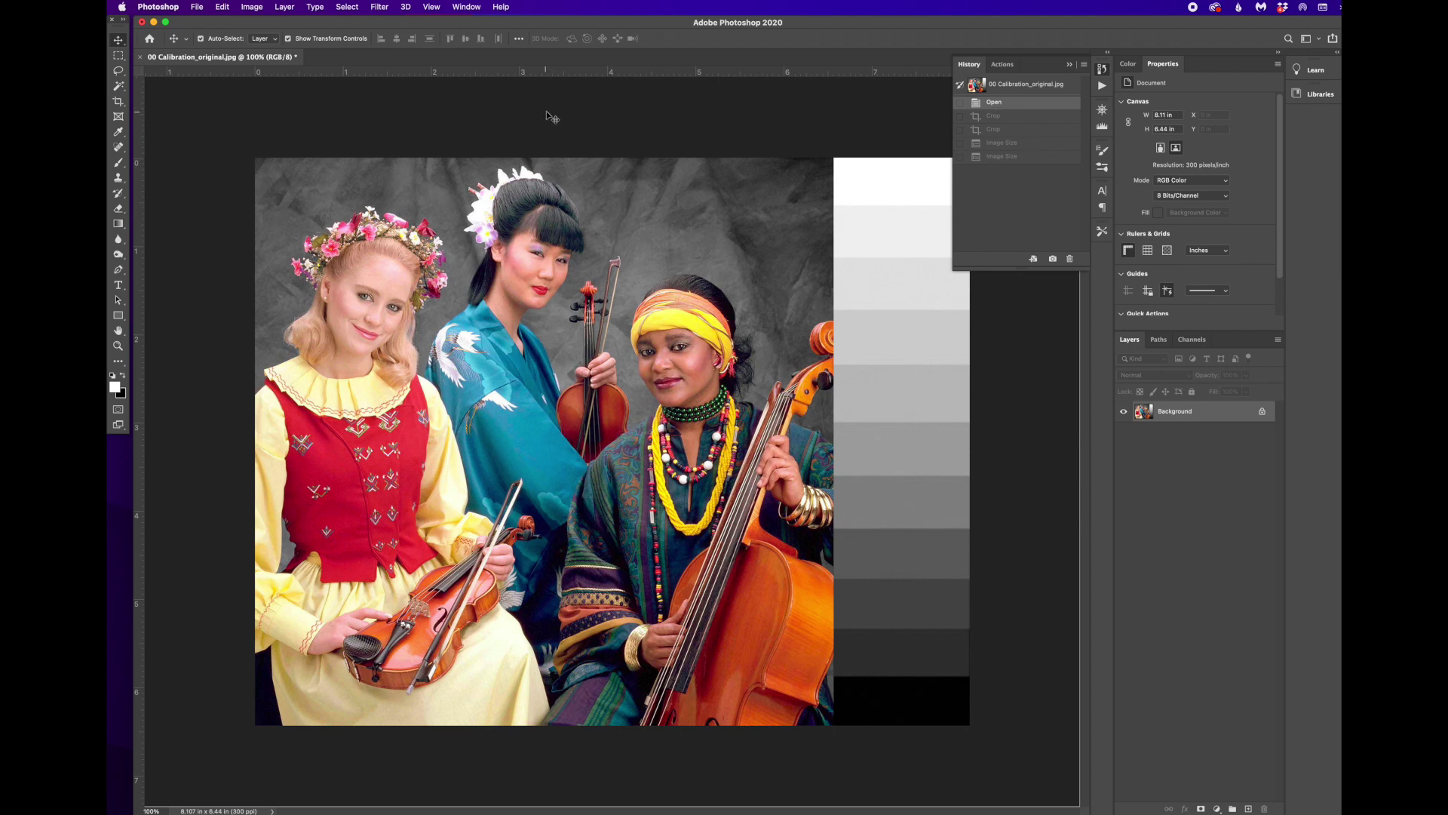
{"action": "left_click", "coordinate": [252, 8]}
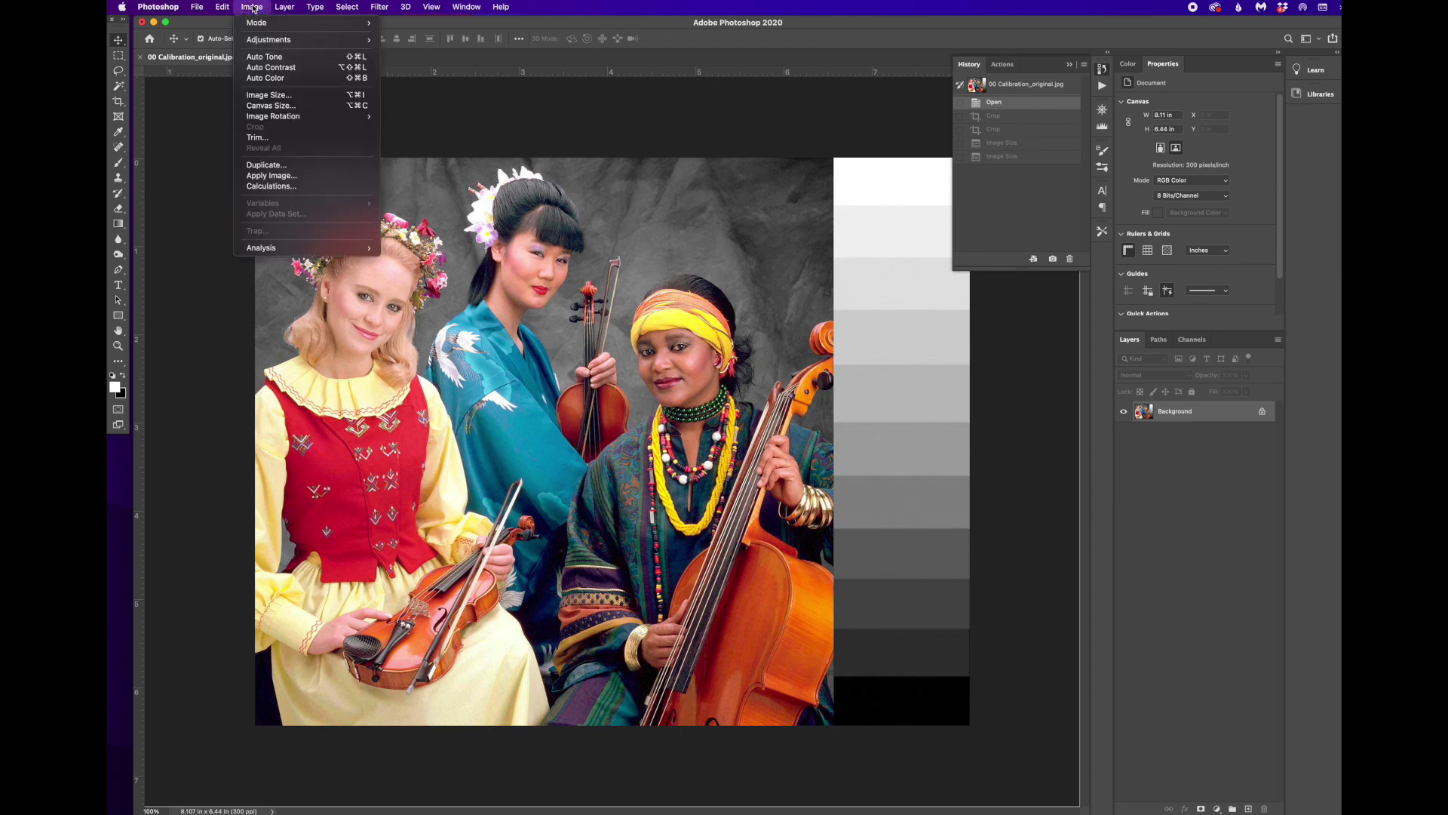
{"action": "left_click", "coordinate": [273, 94]}
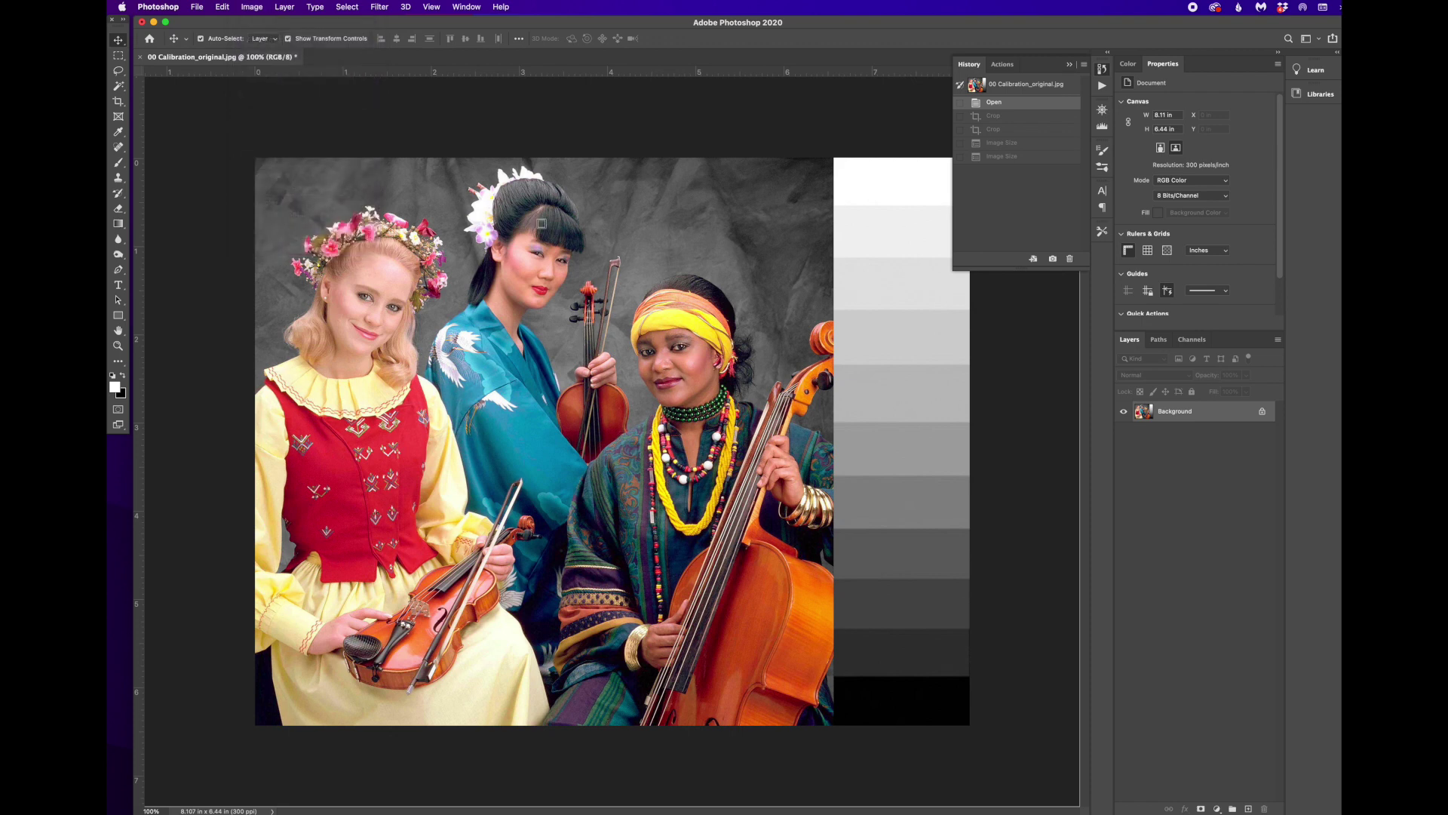